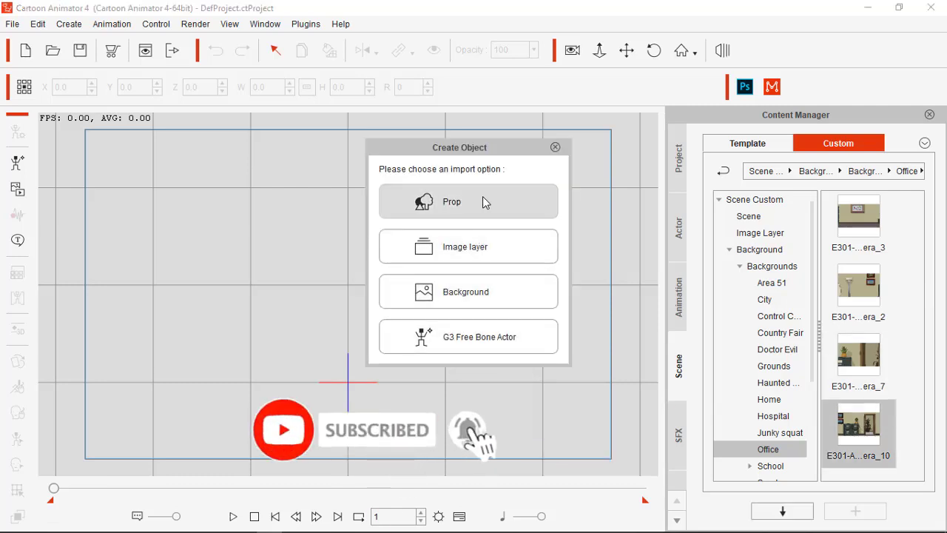
# - Import the office background as a prop and move it to the upper-left corner of the camera frame
pyautogui.click(506, 217)
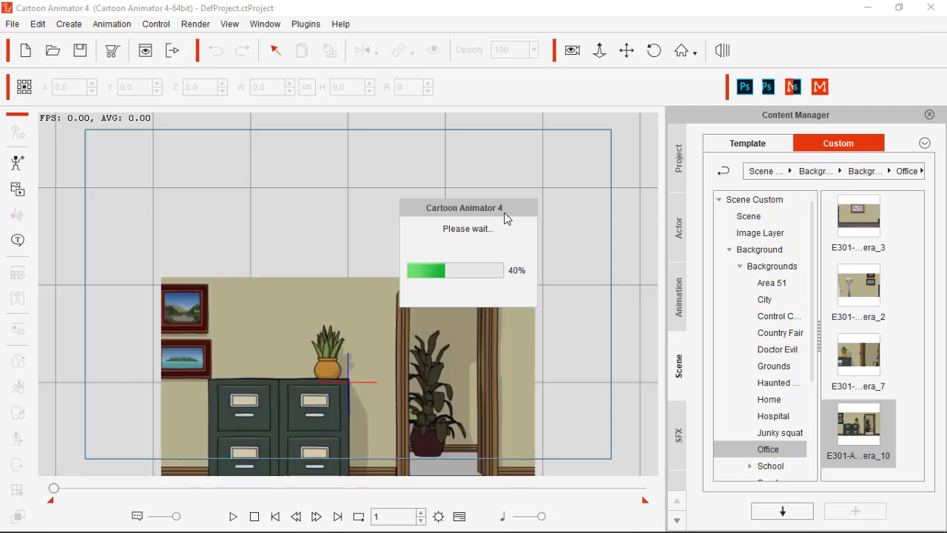
pyautogui.moveTo(430, 323); pyautogui.dragTo(247, 194)
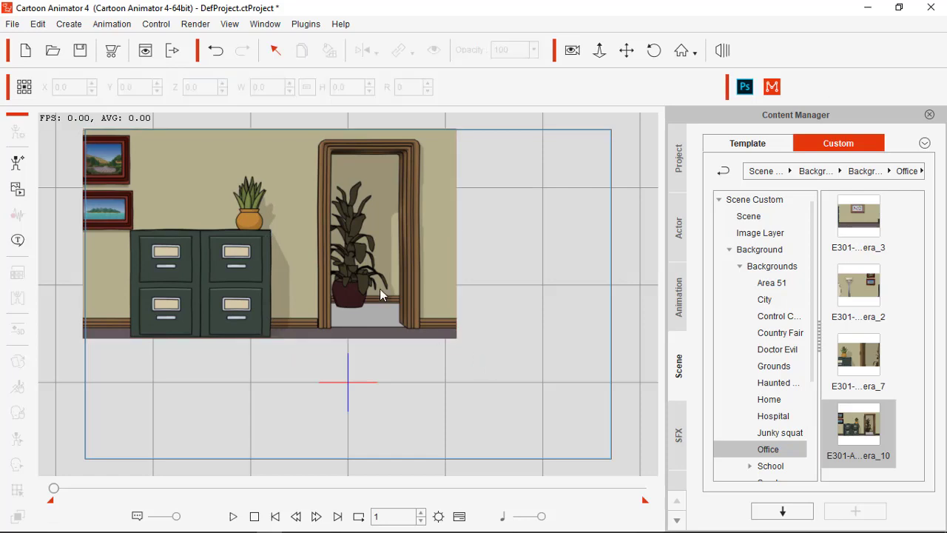
# - Add the G2 character Emma from the actor templates to the stage in front of the office background
pyautogui.click(678, 208)
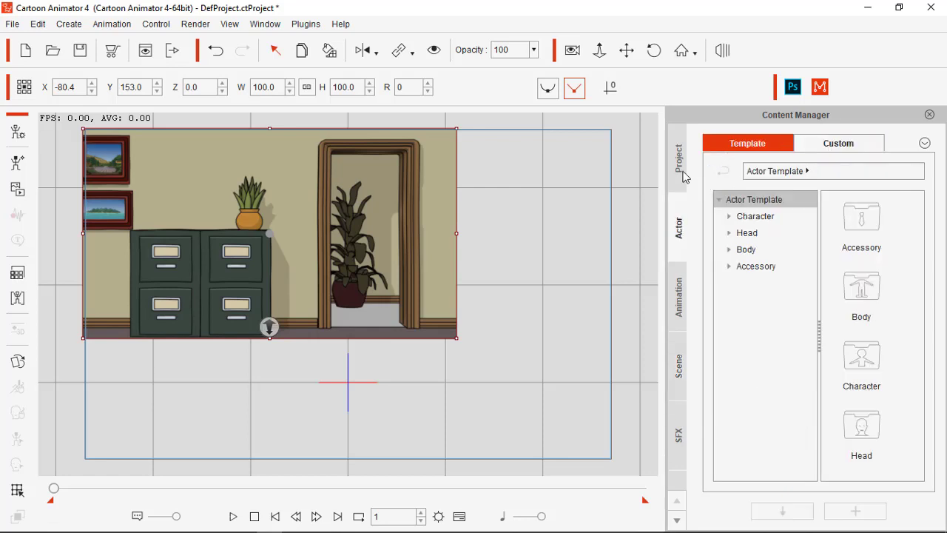
pyautogui.click(731, 218)
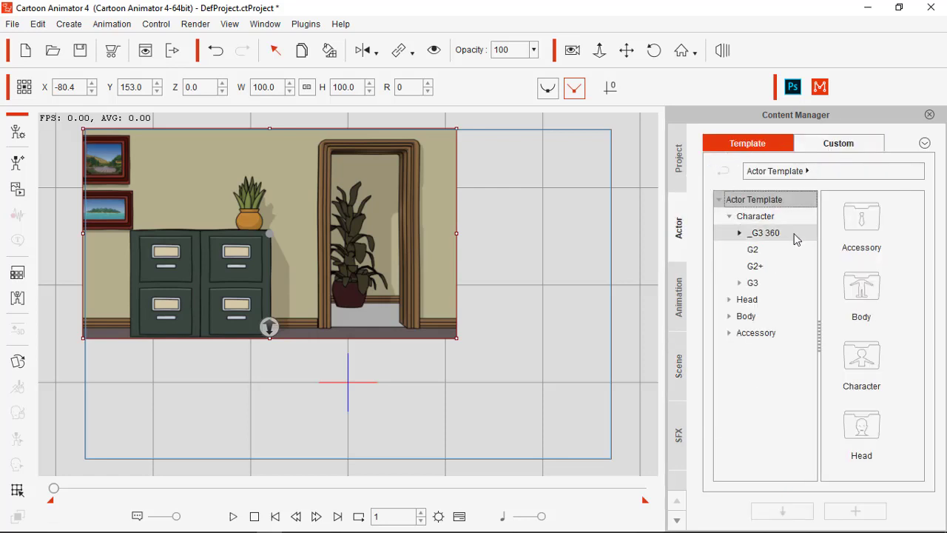
pyautogui.click(767, 253)
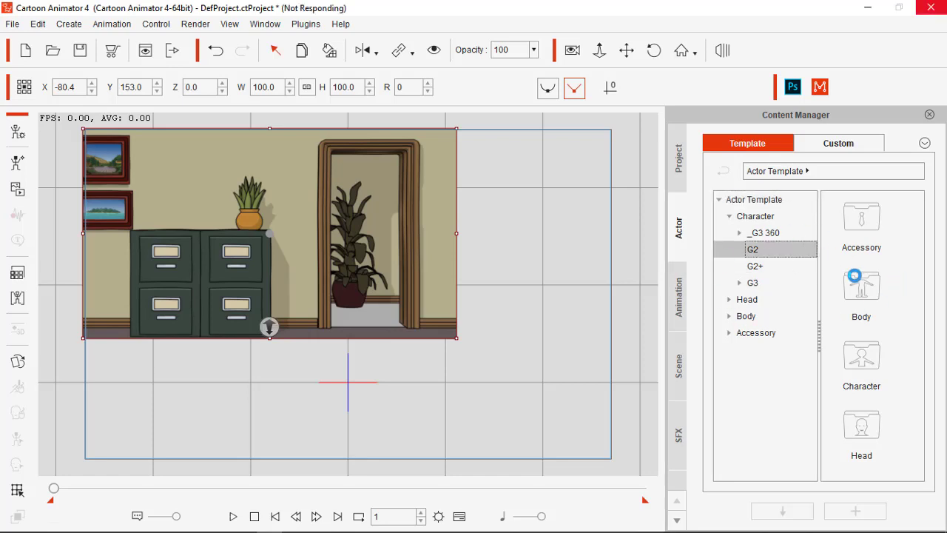
pyautogui.moveTo(824, 275); pyautogui.dragTo(391, 372)
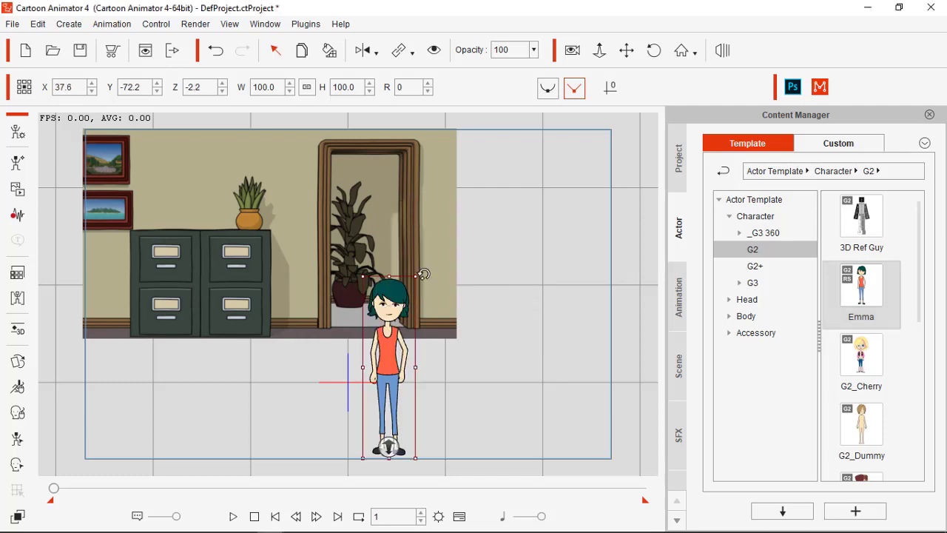
# - Enlarge the office background prop to 132 percent and move it behind Emma so she stands on its floor
pyautogui.click(436, 268)
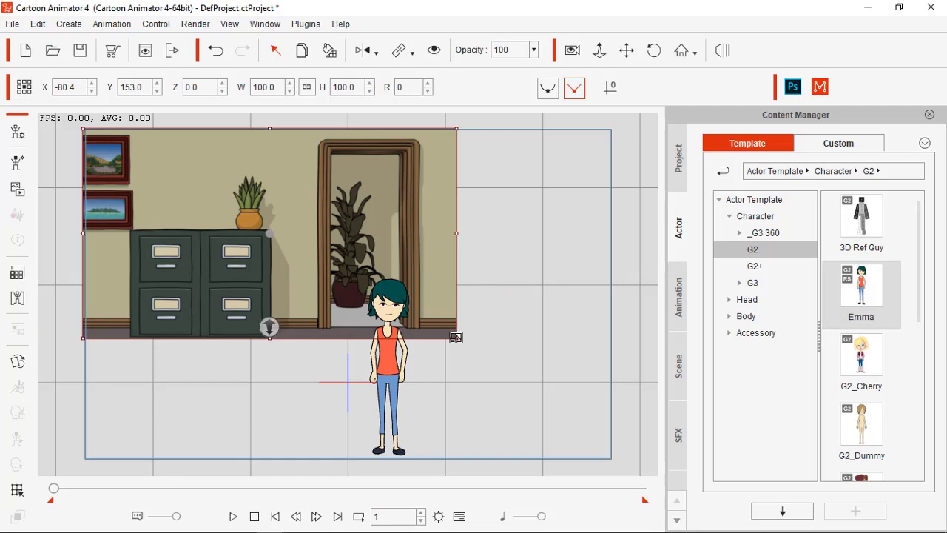
pyautogui.click(510, 377)
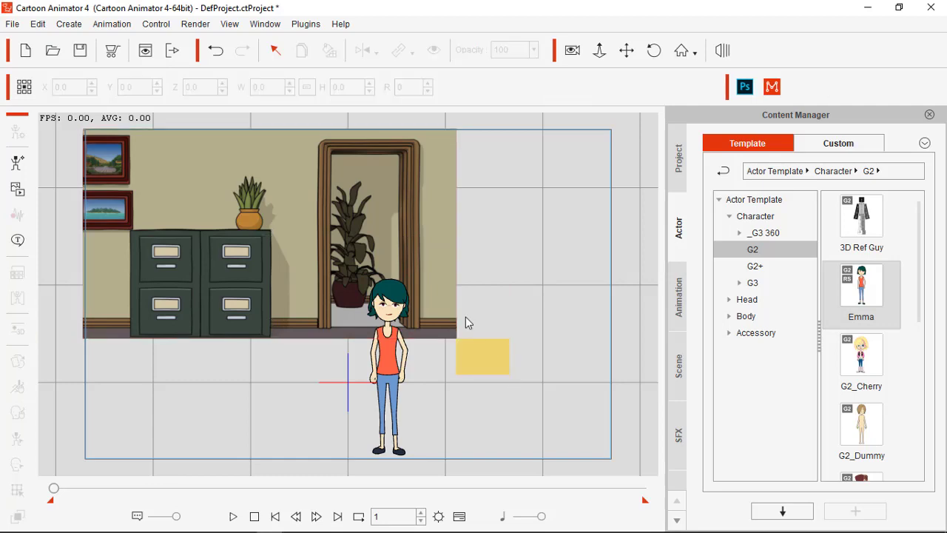
pyautogui.click(433, 268)
pyautogui.moveTo(455, 334); pyautogui.dragTo(517, 372)
pyautogui.moveTo(428, 271); pyautogui.dragTo(407, 323)
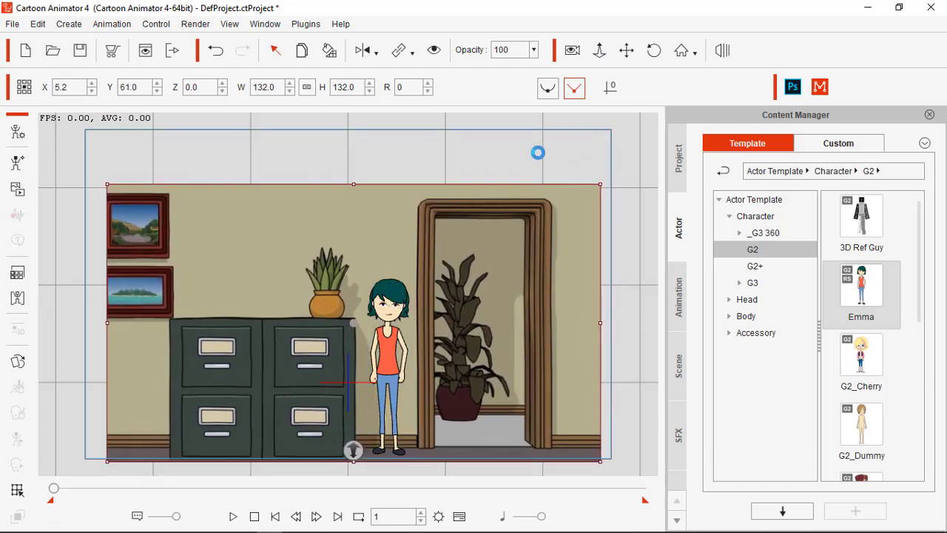
# - Zoom and pan the stage so the office background fills the camera frame
pyautogui.click(599, 50)
pyautogui.moveTo(522, 144); pyautogui.dragTo(578, 97)
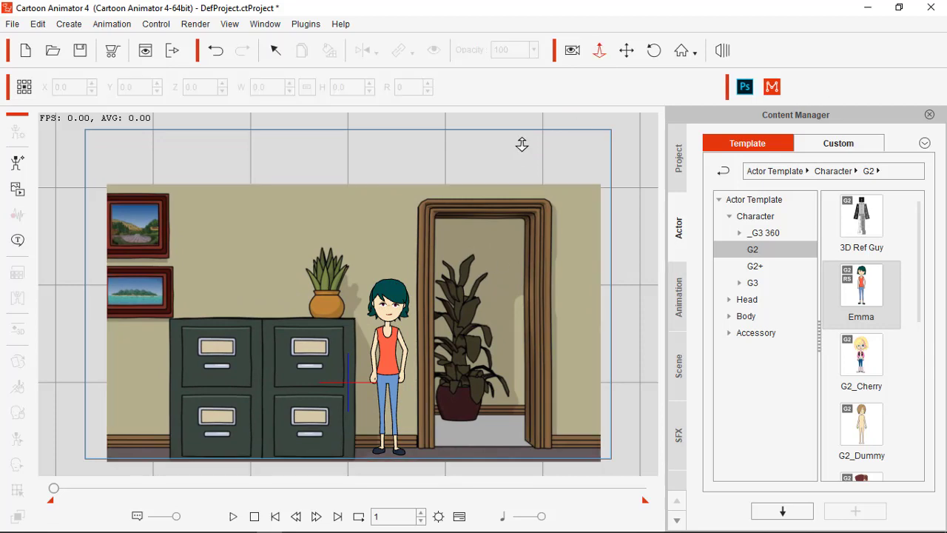
pyautogui.click(627, 50)
pyautogui.moveTo(526, 232); pyautogui.dragTo(518, 189)
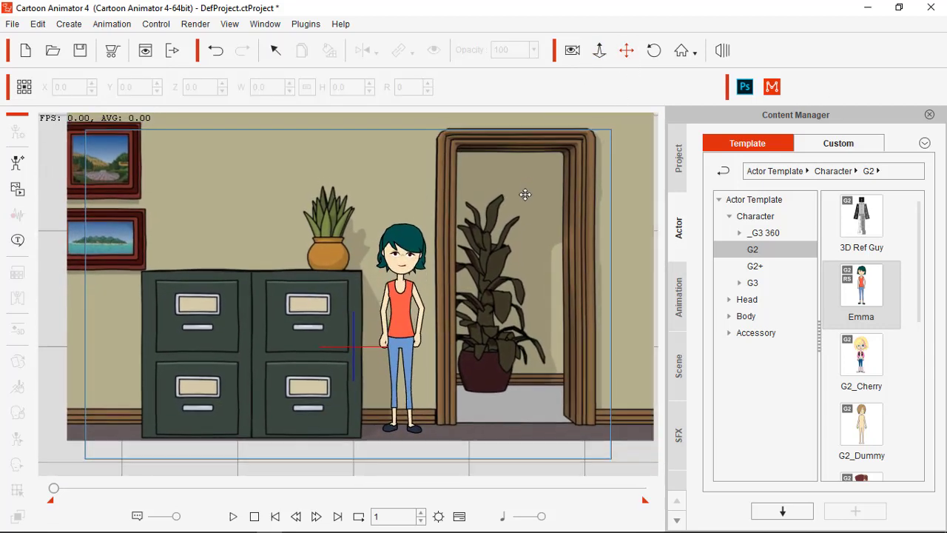
pyautogui.click(599, 50)
pyautogui.click(627, 50)
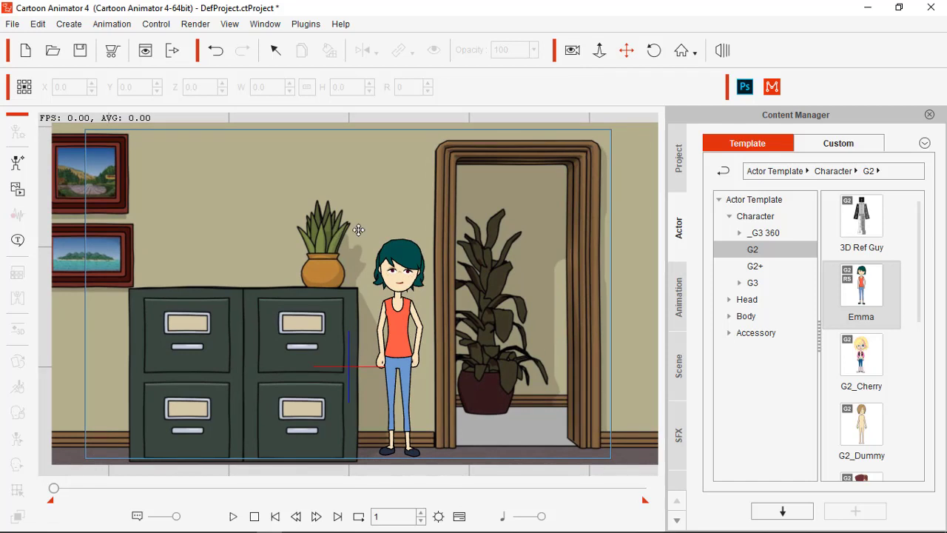
pyautogui.press('Escape')
# - Duplicate the office background prop and undo the duplication
pyautogui.click(349, 184)
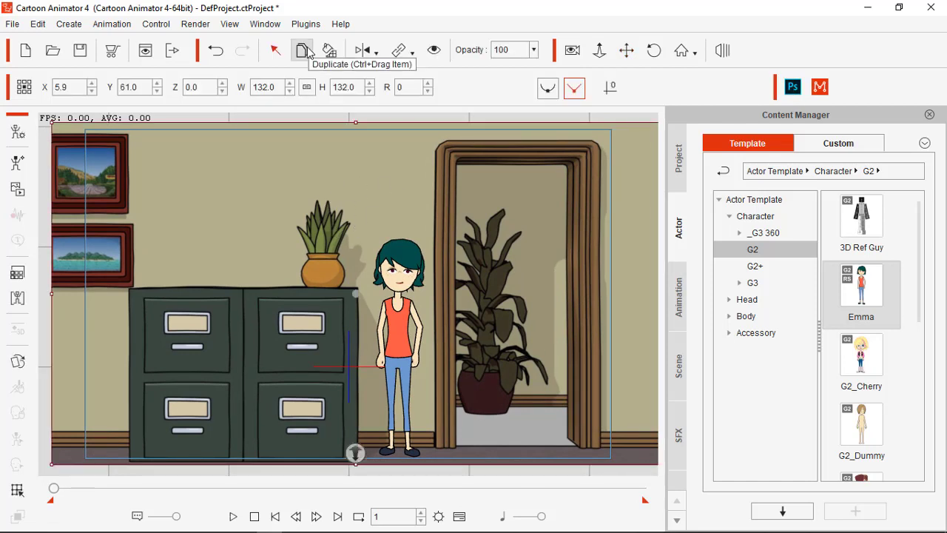
pyautogui.click(308, 52)
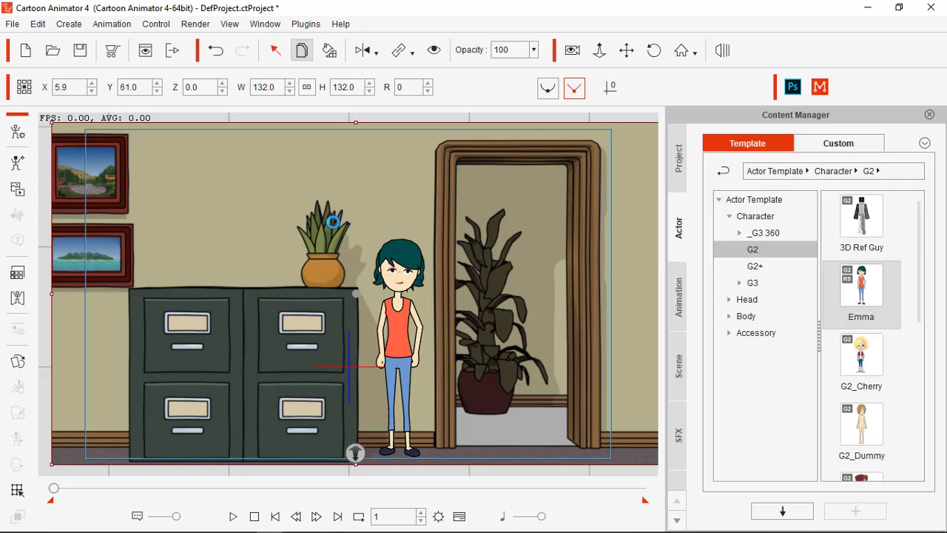
pyautogui.click(212, 52)
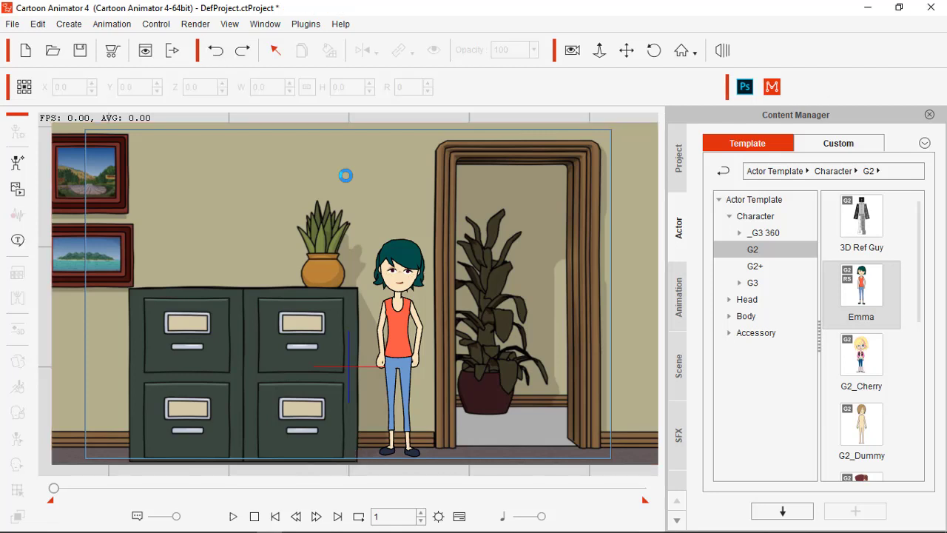
# - Apply the Perform_Cry_315 action to Emma at frame 1 and play the animation to frame 62
pyautogui.click(391, 203)
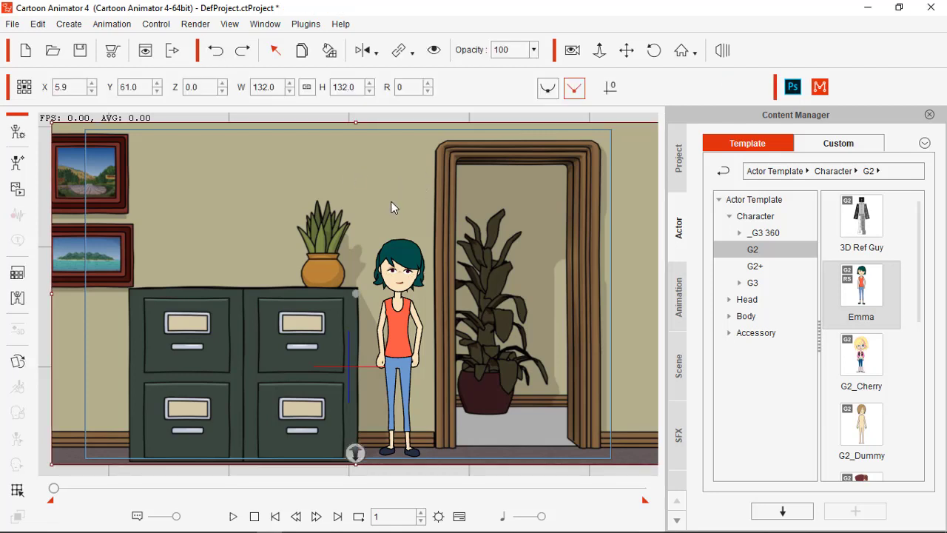
pyautogui.click(391, 264)
pyautogui.click(393, 265)
pyautogui.rightClick(393, 267)
pyautogui.click(416, 260)
pyautogui.click(417, 261)
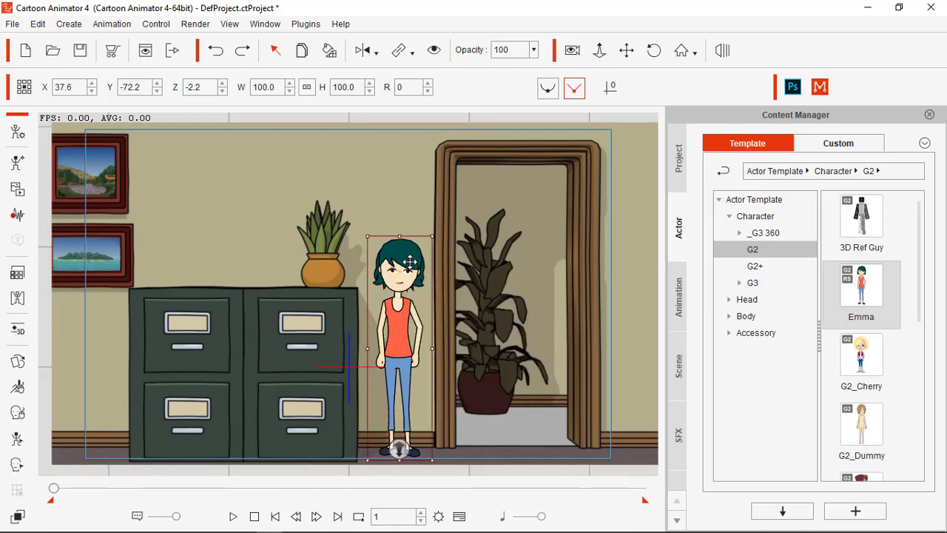
pyautogui.rightClick(412, 264)
pyautogui.moveTo(518, 276)
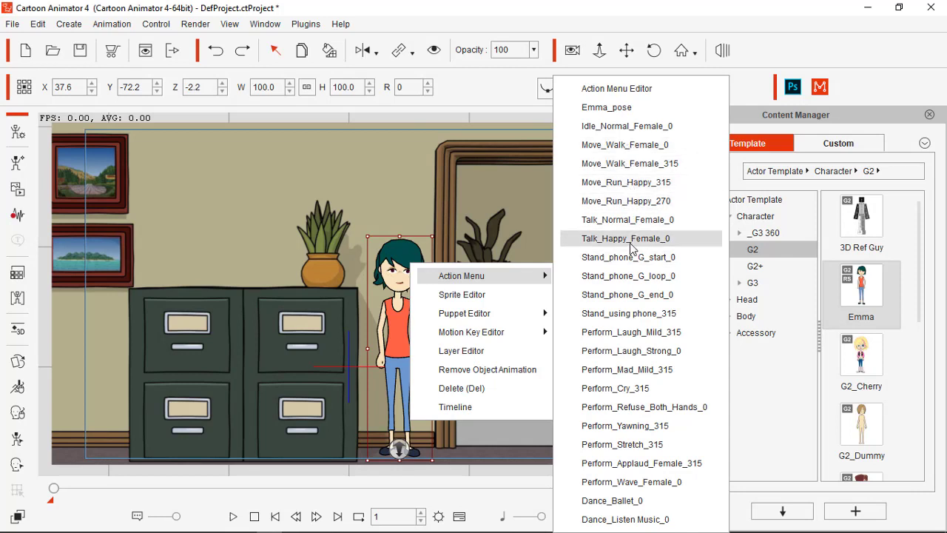
pyautogui.click(641, 392)
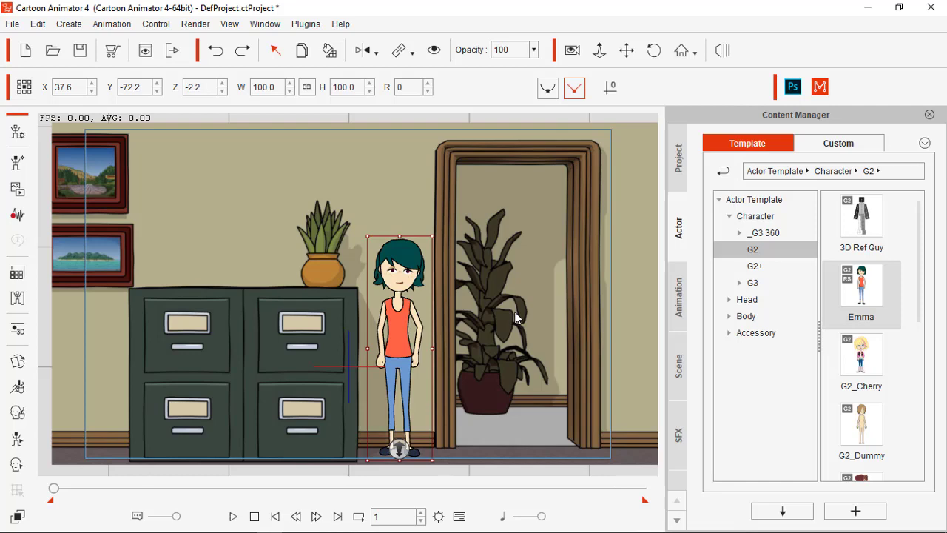
pyautogui.press('space')
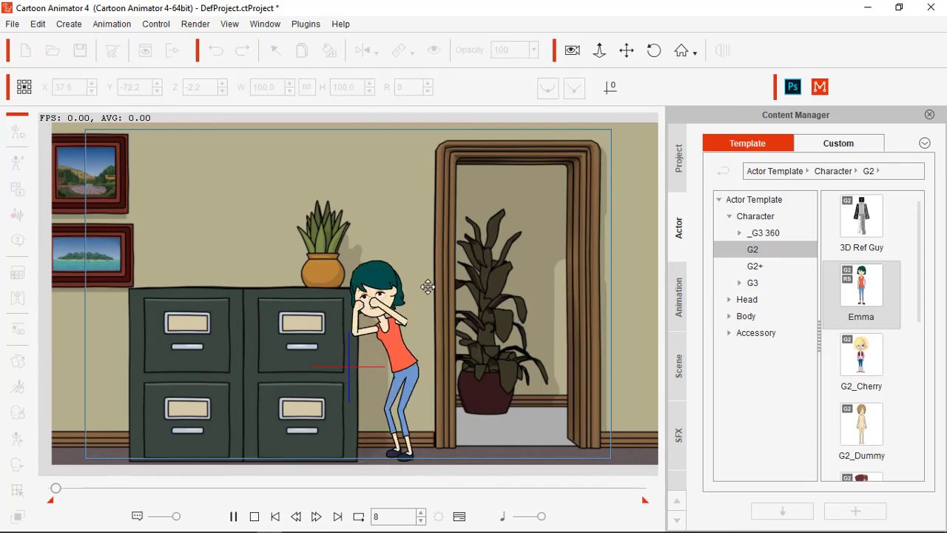
pyautogui.press('space')
# - Apply the Talk_Normal_Female_0 action to Emma at frame 62 and play it through to frame 151
pyautogui.rightClick(372, 287)
pyautogui.moveTo(456, 304)
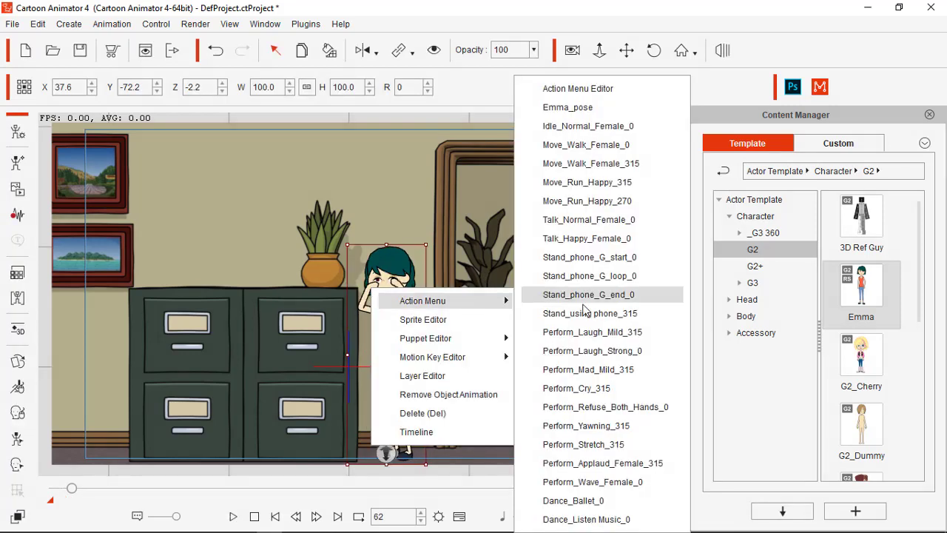
pyautogui.click(592, 219)
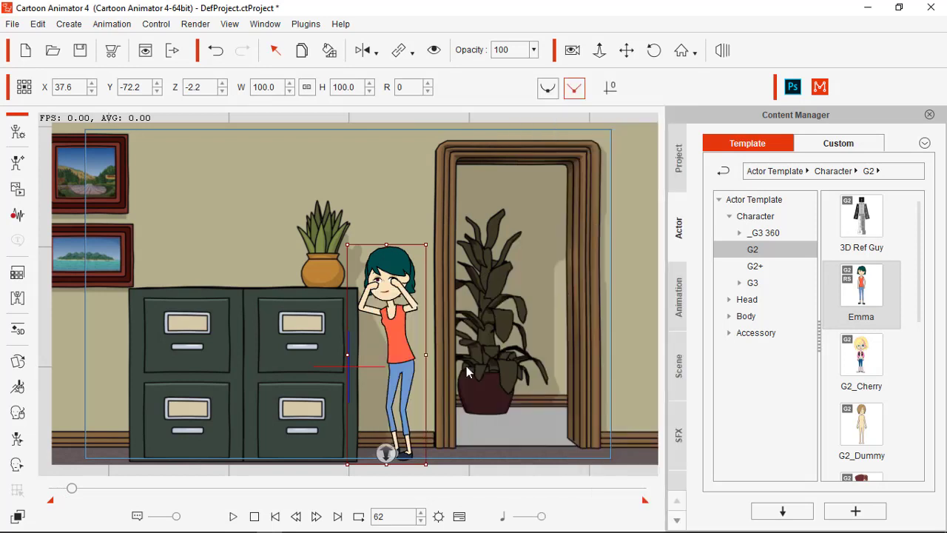
pyautogui.press('space')
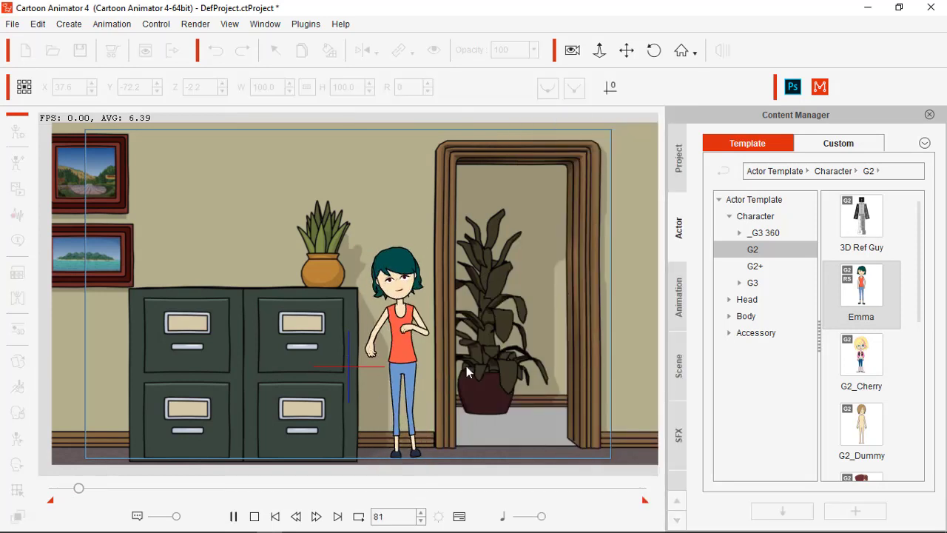
pyautogui.press('space')
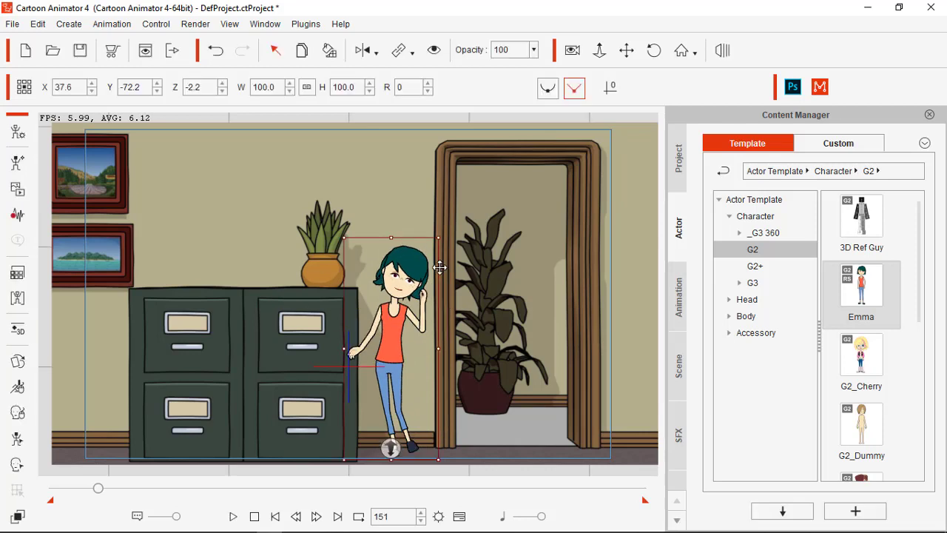
# - Shorten the playback range to end just past Emma's talking action, then play and stop the animation
pyautogui.moveTo(644, 502)
pyautogui.mouseDown()
pyautogui.moveTo(261, 518)
pyautogui.moveTo(104, 506)
pyautogui.mouseUp()
pyautogui.click(234, 517)
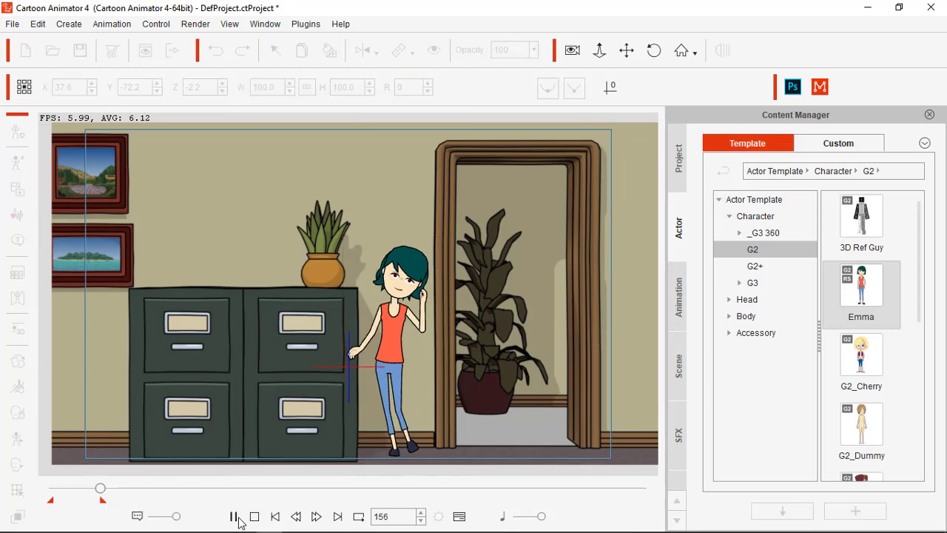
pyautogui.click(257, 516)
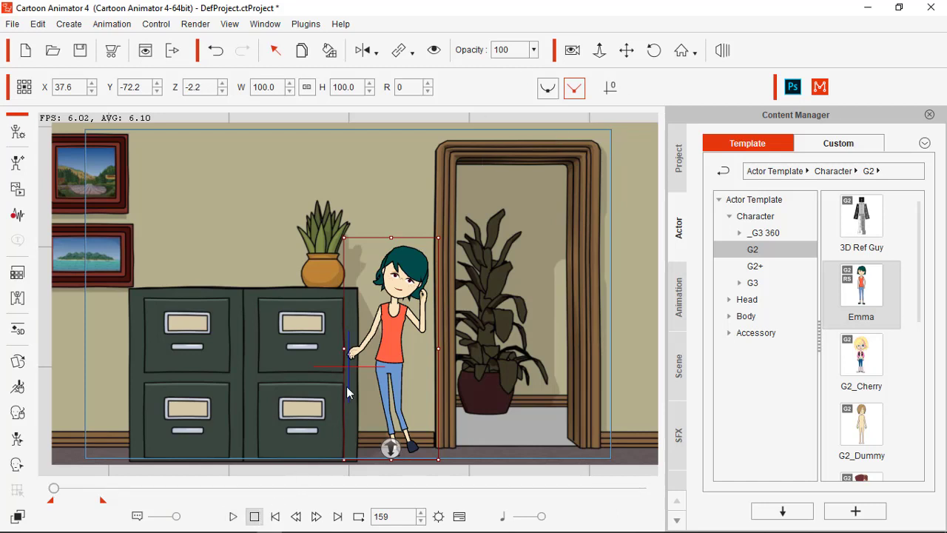
# - Open the office background prop in the Composer and launch it as a PSD in Photoshop at image scale 1.0
pyautogui.click(275, 232)
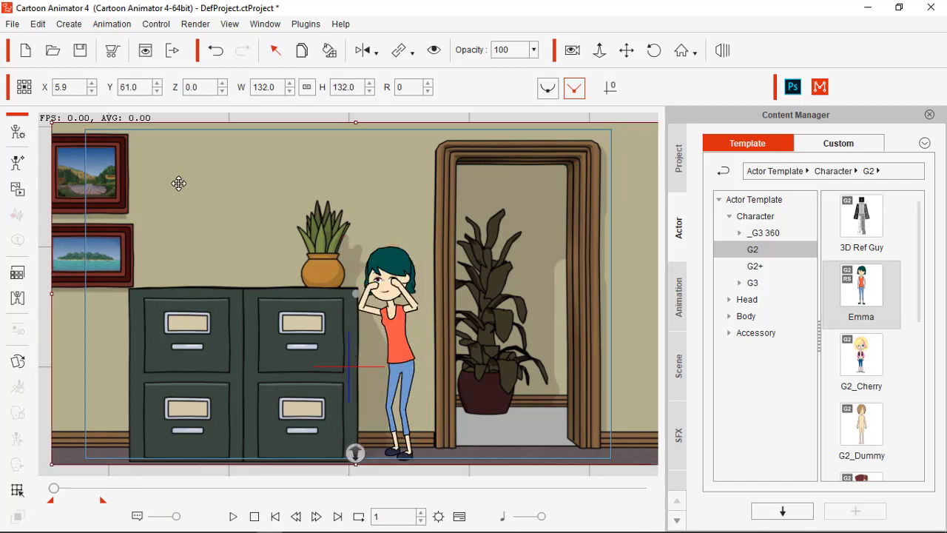
pyautogui.click(17, 131)
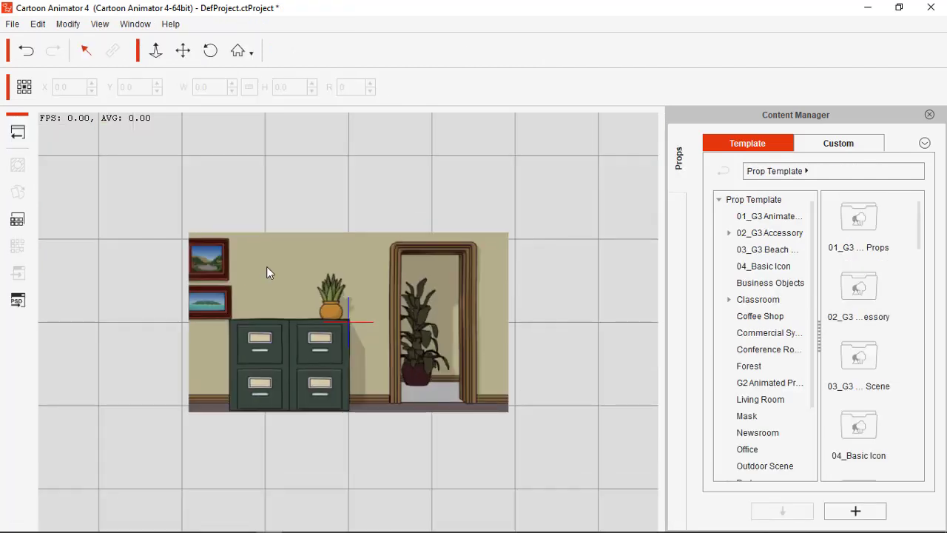
pyautogui.click(22, 306)
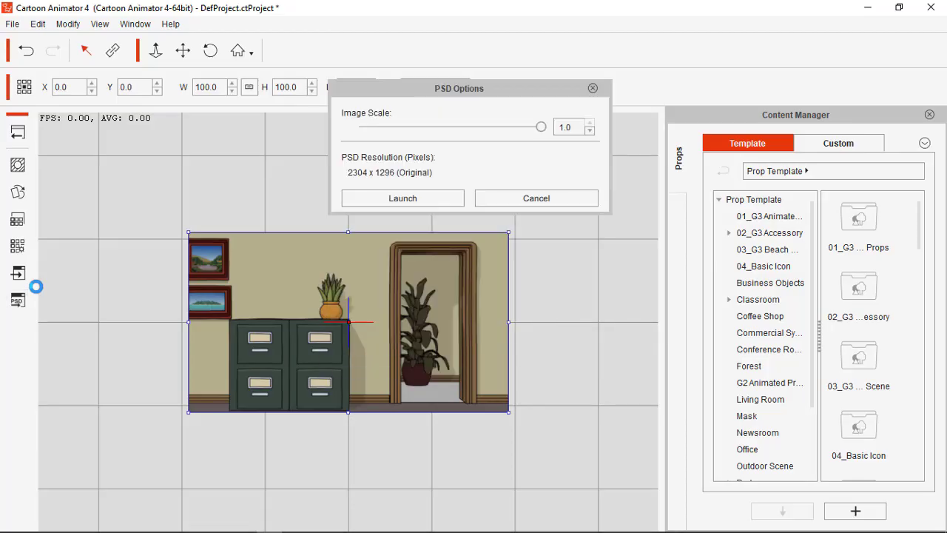
pyautogui.click(414, 201)
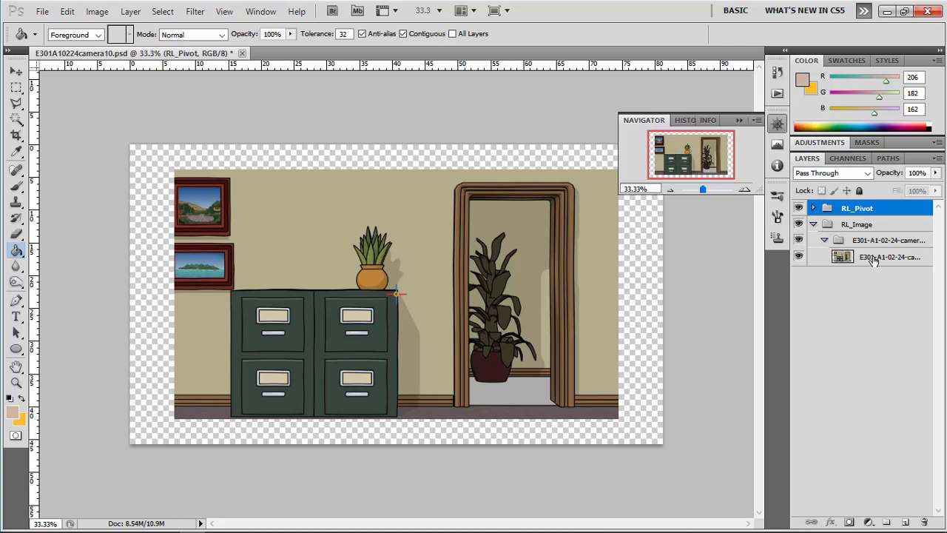
# - Select the entire canvas on the E301-A1-02-24-camera_10 image layer, copy it and paste it as a new layer
pyautogui.click(891, 257)
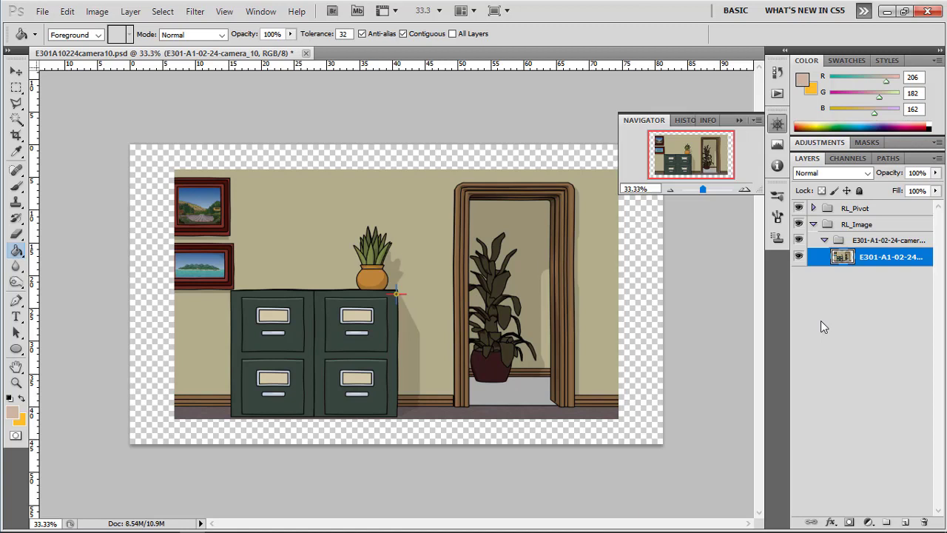
pyautogui.click(164, 13)
pyautogui.click(176, 33)
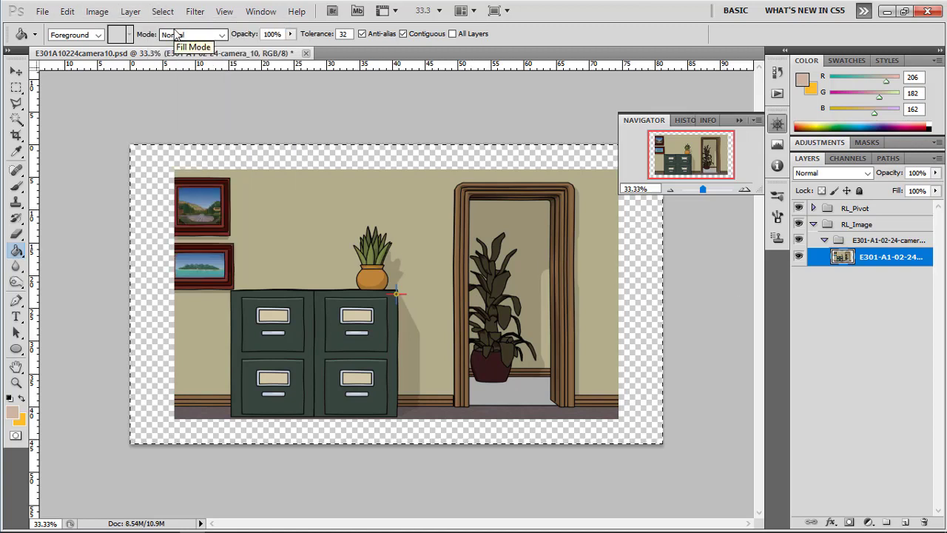
pyautogui.click(67, 12)
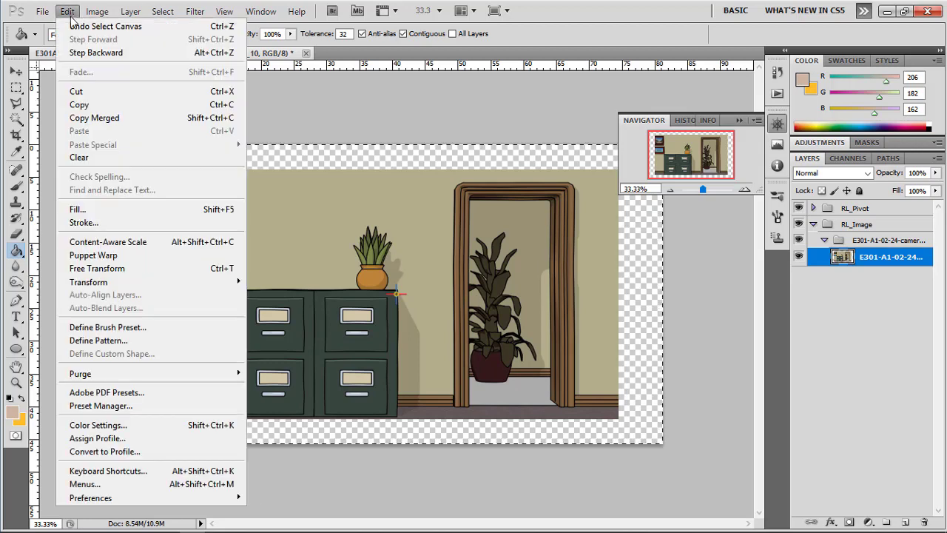
pyautogui.click(92, 100)
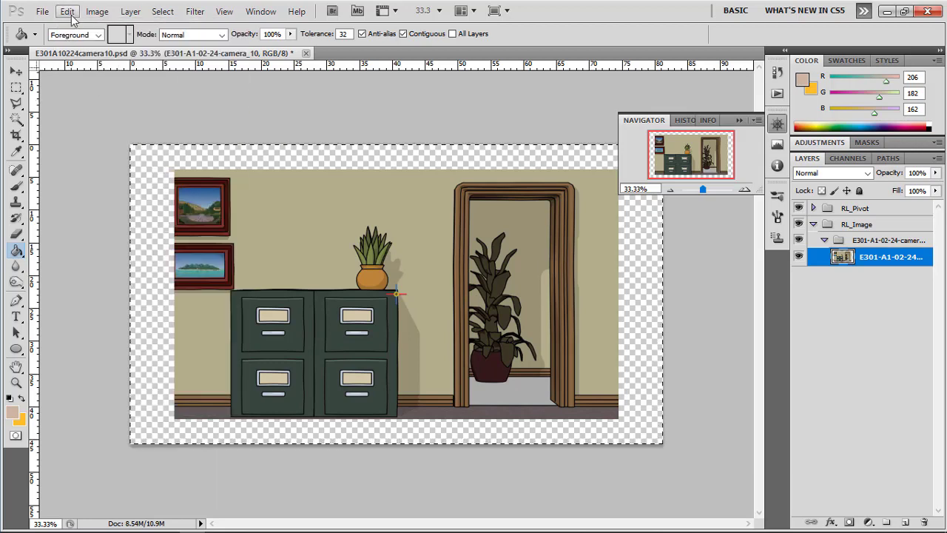
pyautogui.click(67, 12)
pyautogui.click(93, 129)
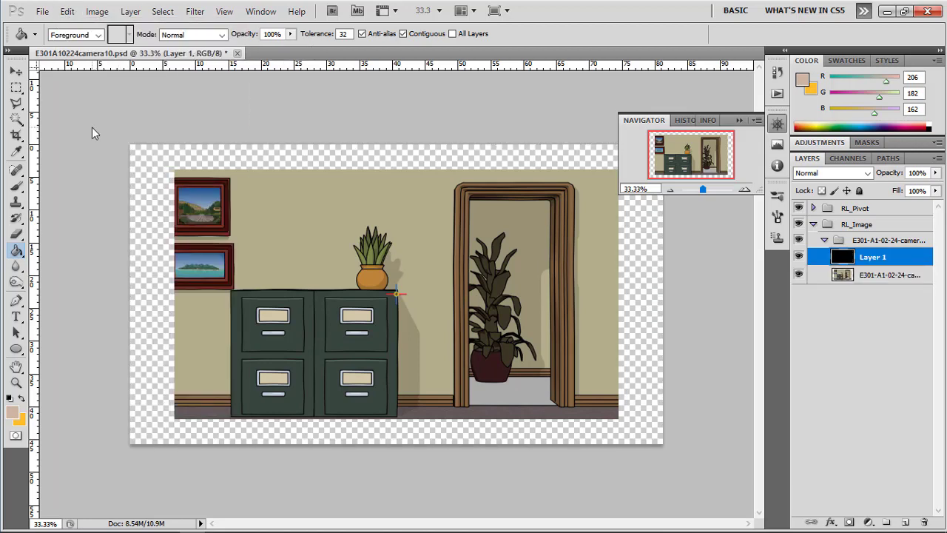
# - Paste the copied background image three more times as Layer 2, Layer 3 and Layer 4, and deselect the layers
pyautogui.click(67, 11)
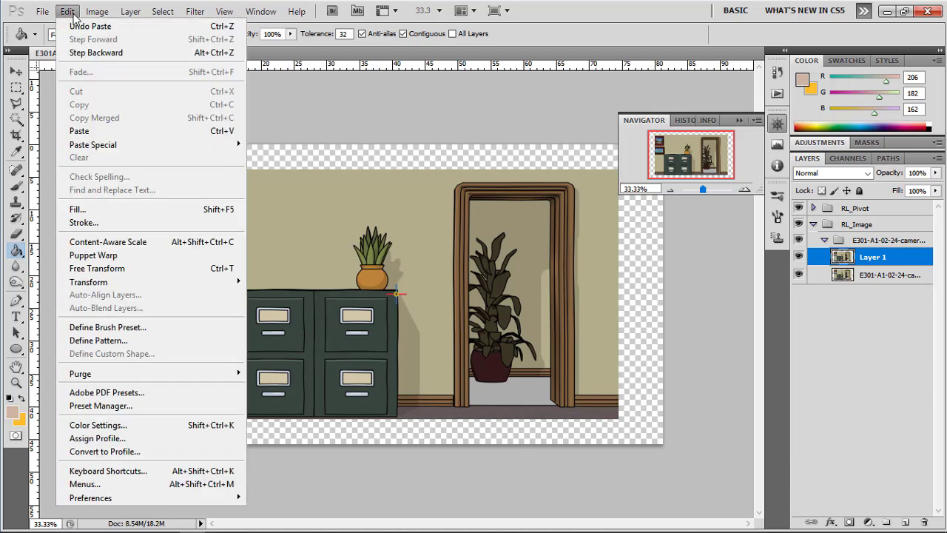
pyautogui.click(95, 131)
pyautogui.click(67, 12)
pyautogui.click(87, 131)
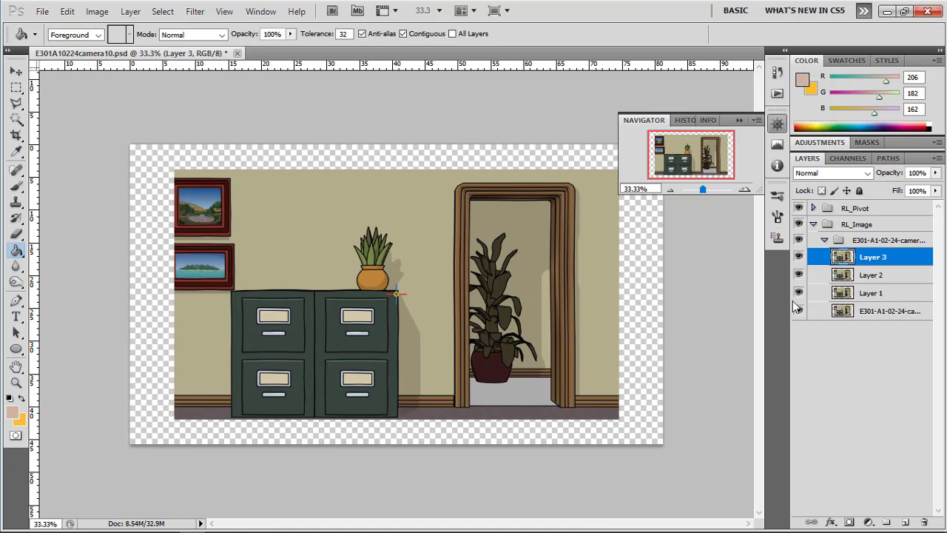
pyautogui.click(68, 11)
pyautogui.click(107, 131)
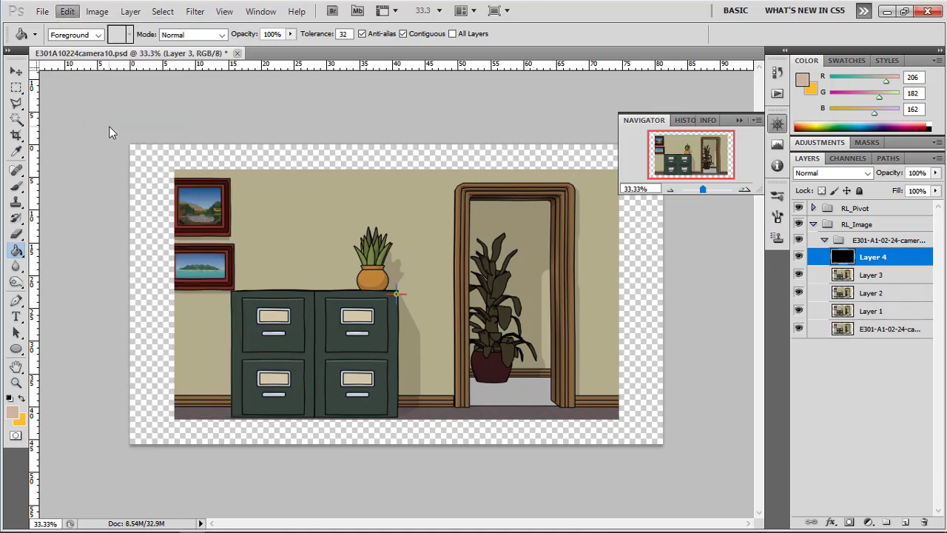
pyautogui.click(870, 386)
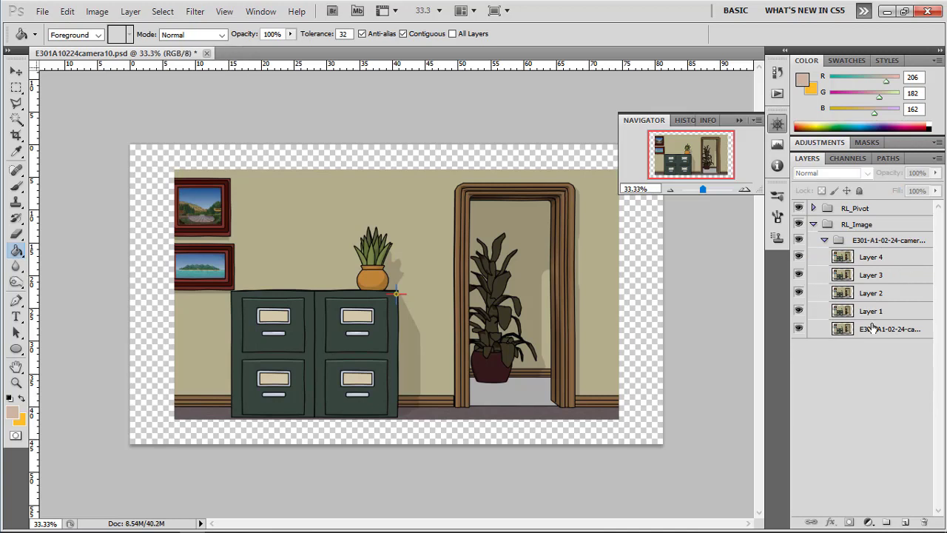
# - Make Layer 1 the active layer and hide Layer 4, Layer 3 and Layer 2
pyautogui.click(875, 312)
pyautogui.click(798, 257)
pyautogui.click(799, 274)
pyautogui.click(799, 293)
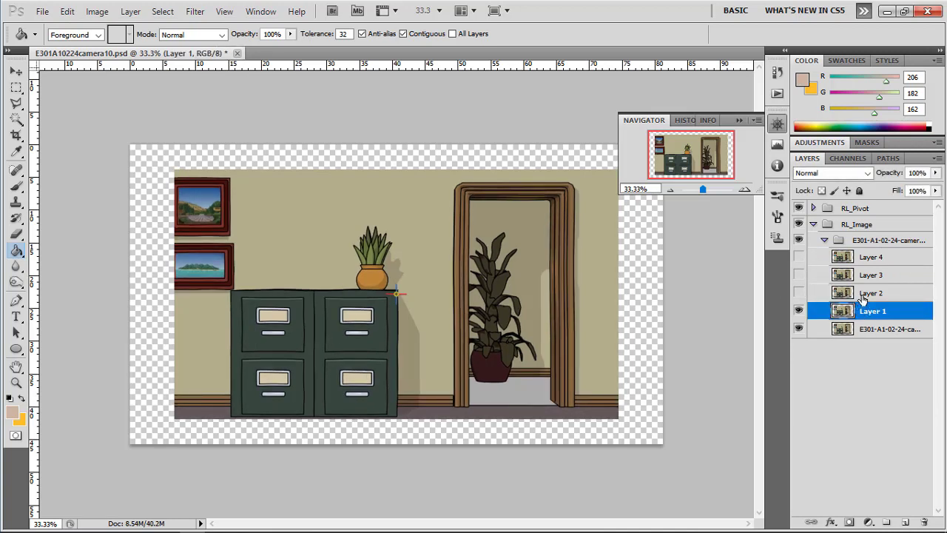
# - Apply a Gaussian Blur with a radius of 25 pixels to Layer 1
pyautogui.click(195, 11)
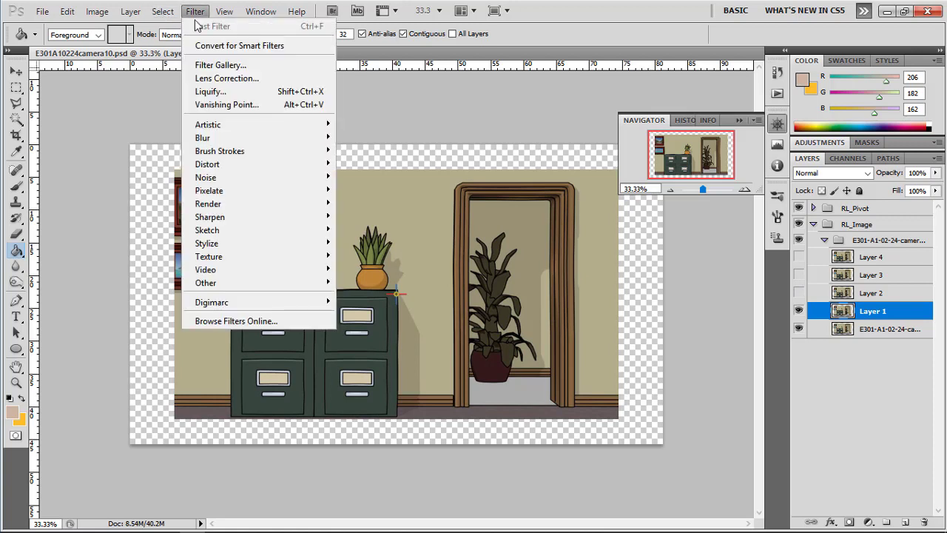
pyautogui.moveTo(237, 140)
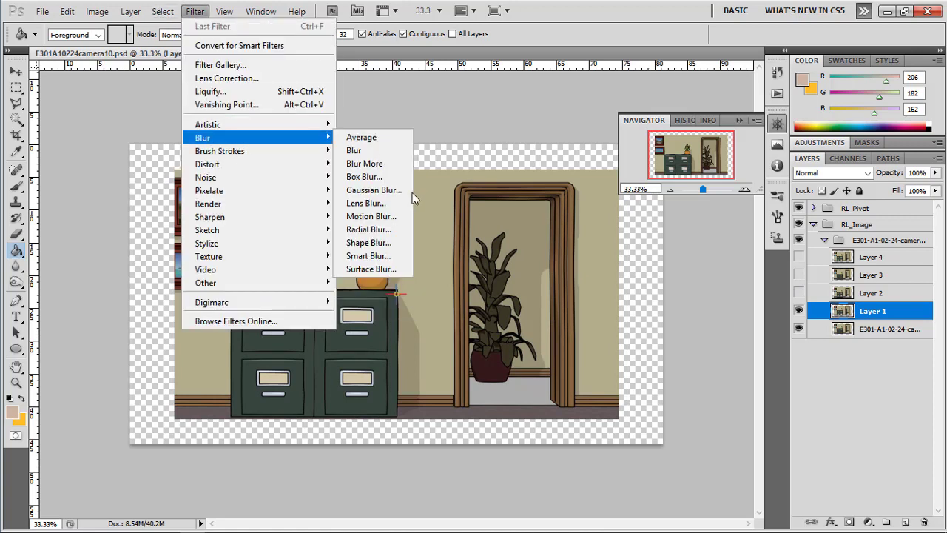
pyautogui.click(379, 190)
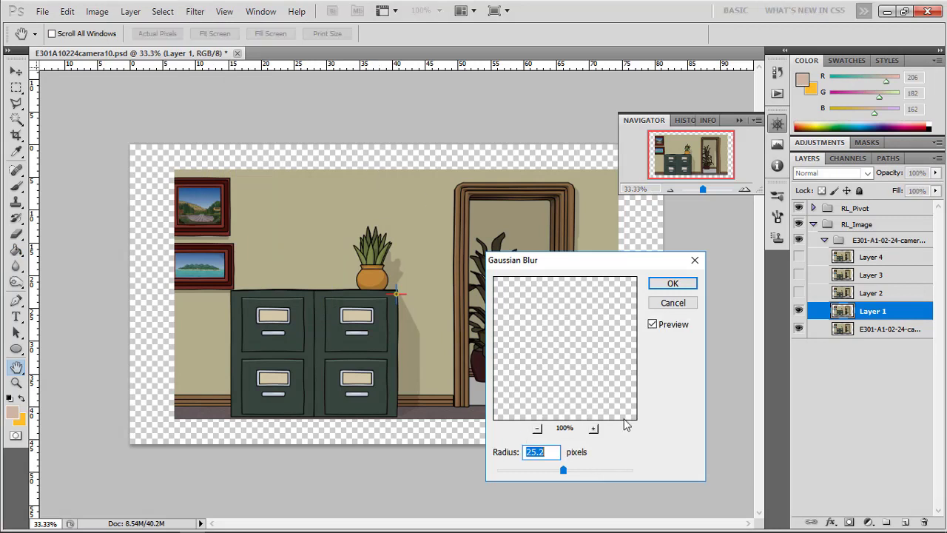
pyautogui.moveTo(561, 471); pyautogui.dragTo(496, 472)
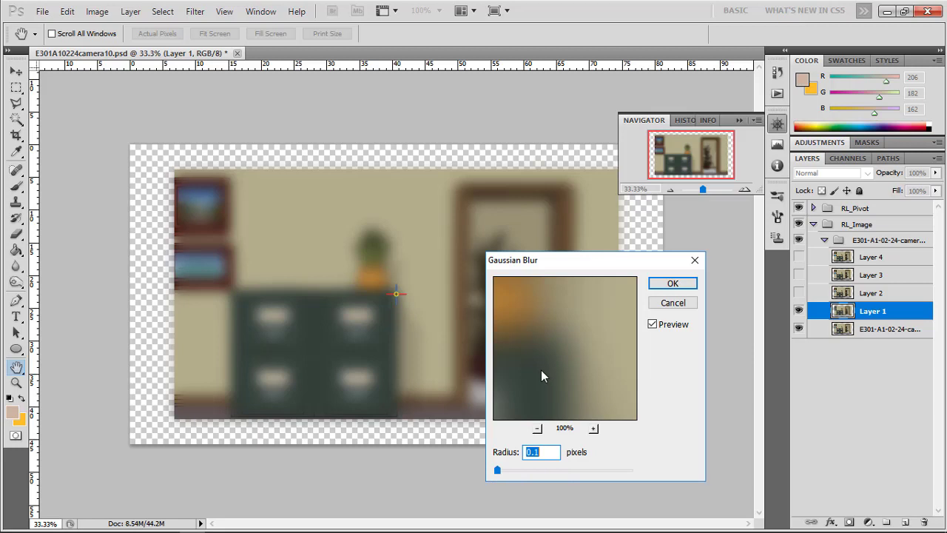
pyautogui.click(533, 471)
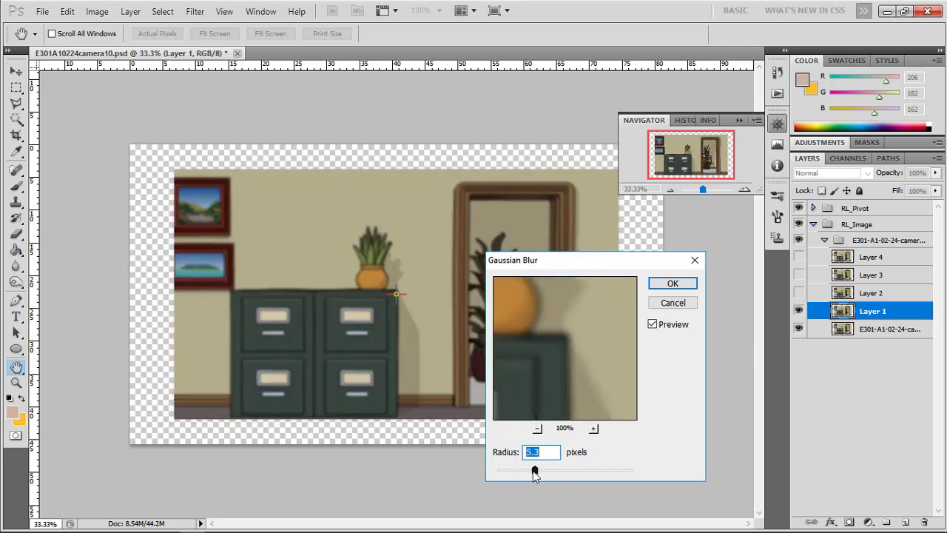
pyautogui.click(559, 471)
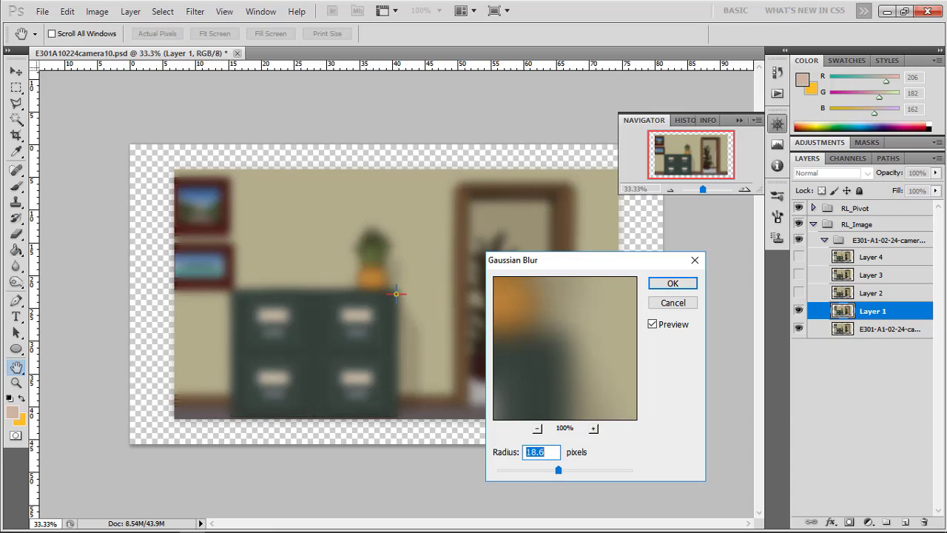
pyautogui.write('25')
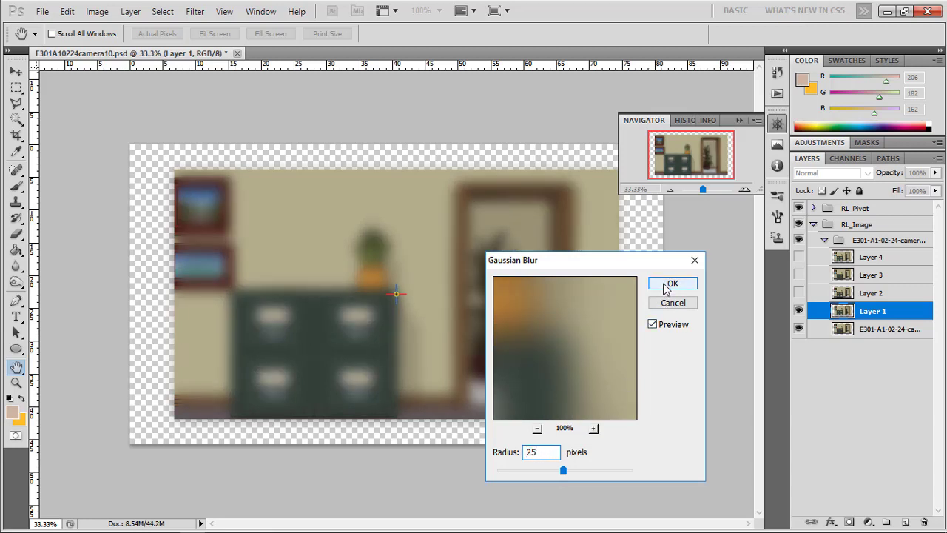
pyautogui.click(665, 289)
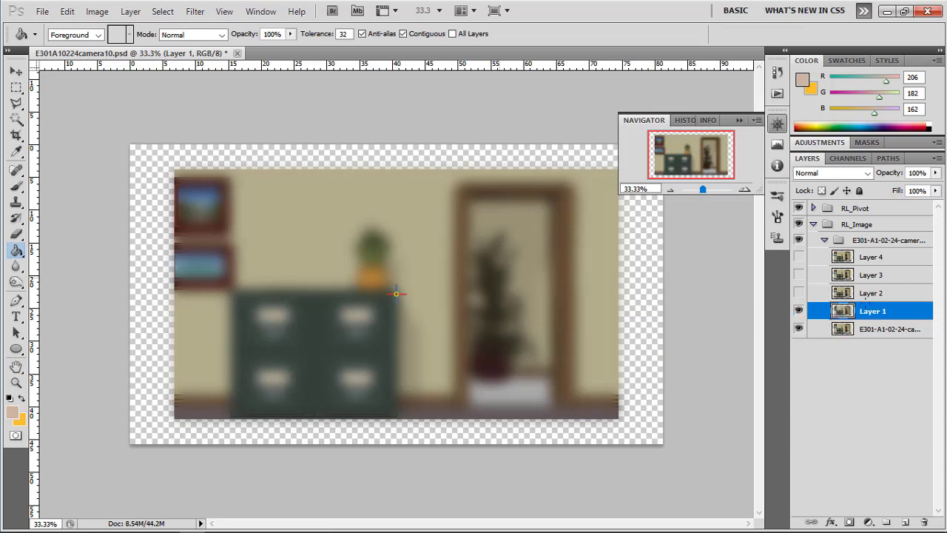
# - Rename the blurred Layer 1 as 25 and deselect it
pyautogui.doubleClick(872, 313)
pyautogui.write('25')
pyautogui.click(869, 368)
# - Show Layer 2, give it a Gaussian Blur with a radius of 20 pixels and rename it 20
pyautogui.click(799, 293)
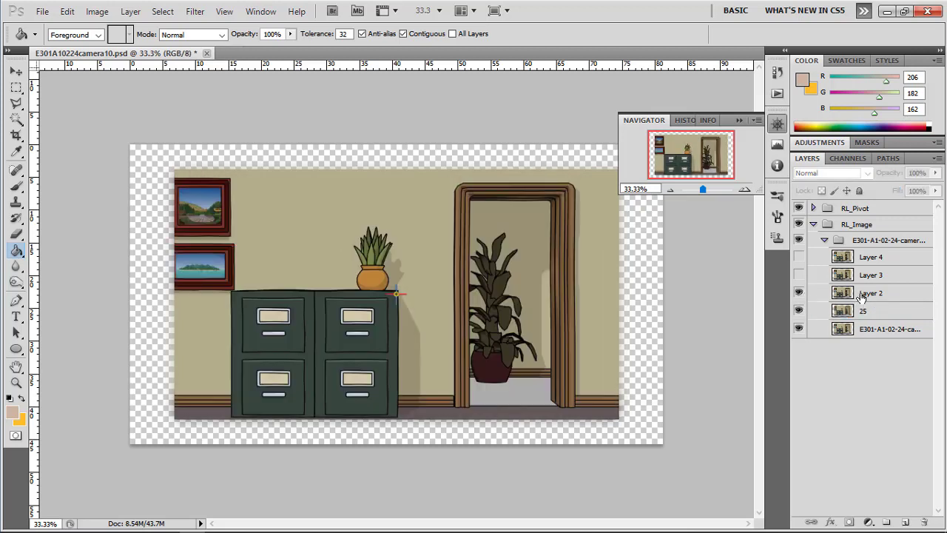
pyautogui.click(872, 293)
pyautogui.click(195, 11)
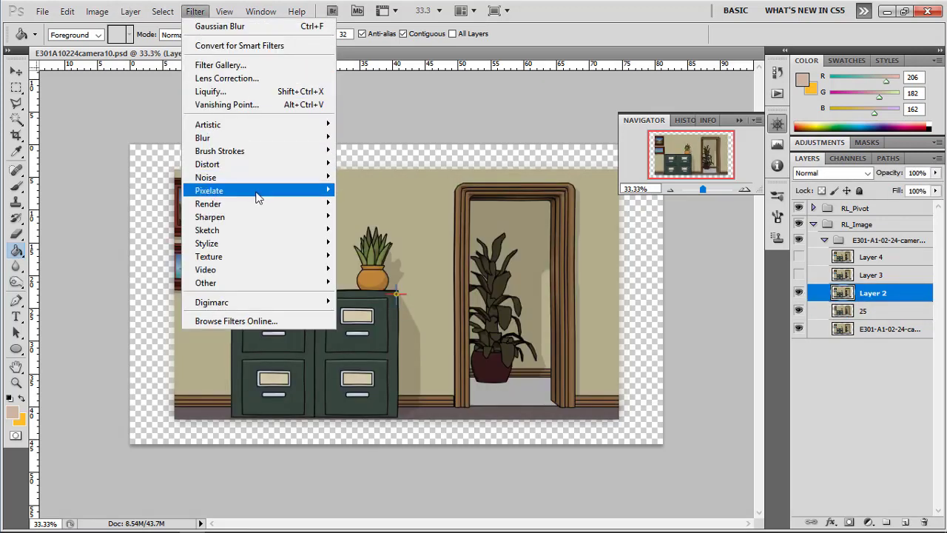
pyautogui.moveTo(317, 191)
pyautogui.moveTo(321, 138)
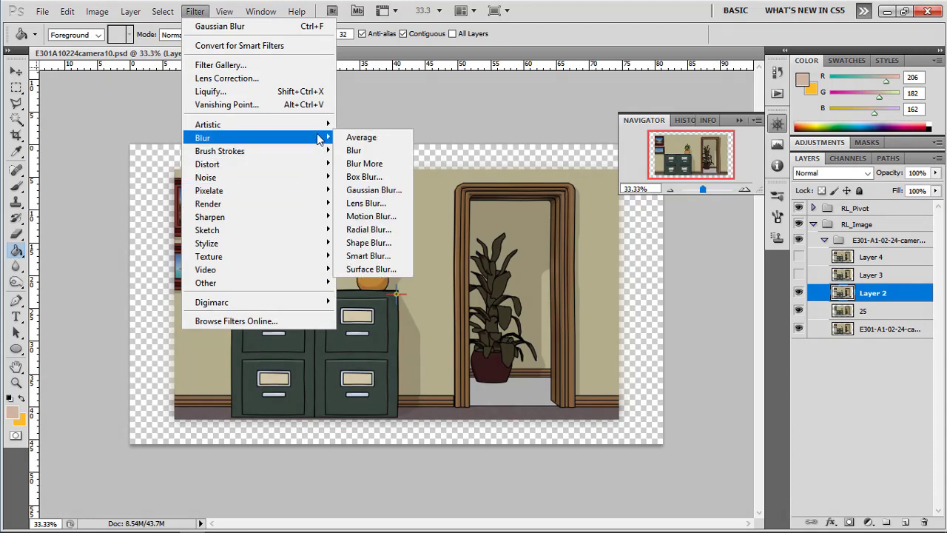
pyautogui.click(374, 188)
pyautogui.write('20')
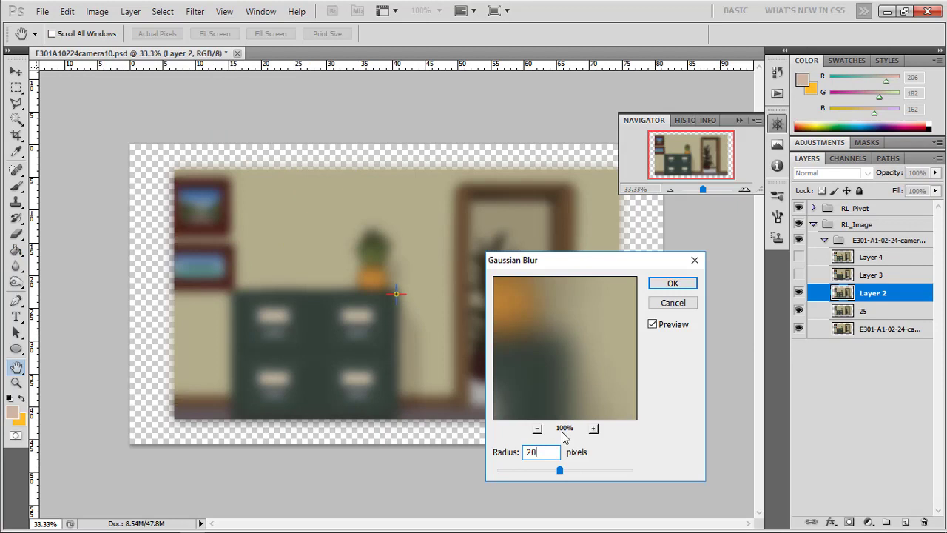
pyautogui.click(672, 285)
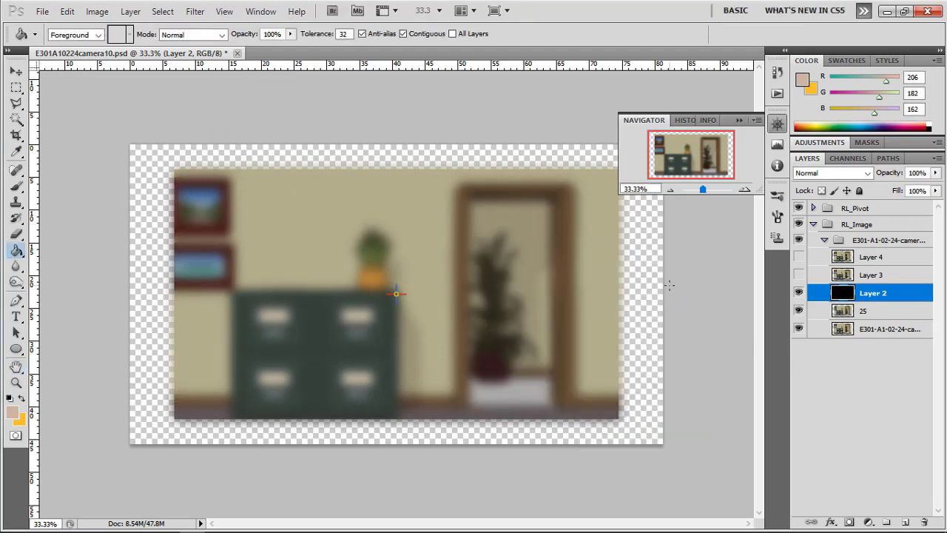
pyautogui.doubleClick(871, 293)
pyautogui.write('20')
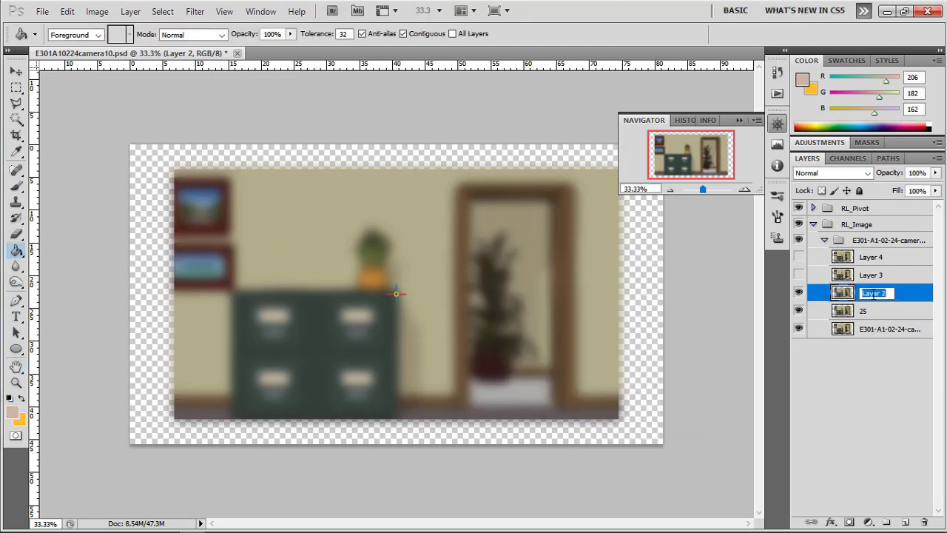
# - Show Layer 3 and apply a Gaussian Blur with a radius of 15 pixels to it
pyautogui.click(799, 274)
pyautogui.click(878, 280)
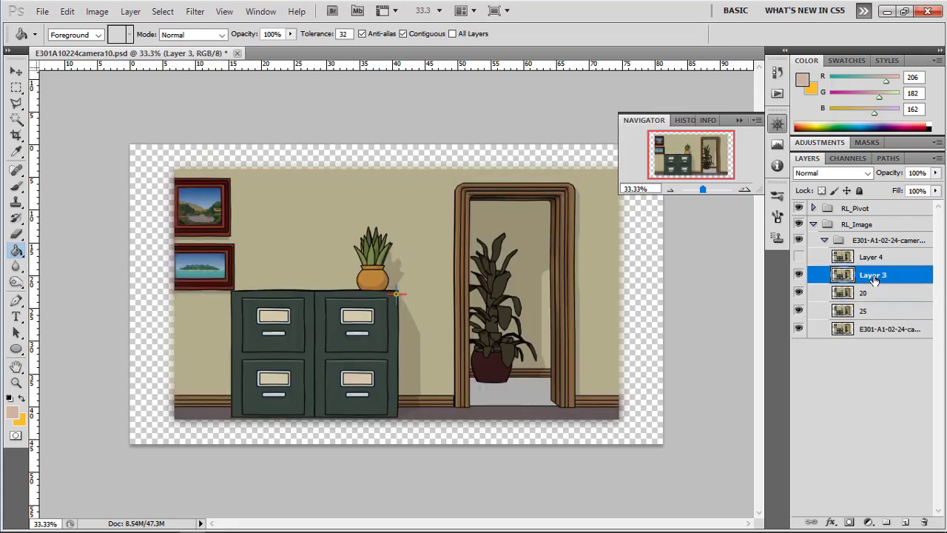
pyautogui.click(195, 11)
pyautogui.moveTo(261, 162)
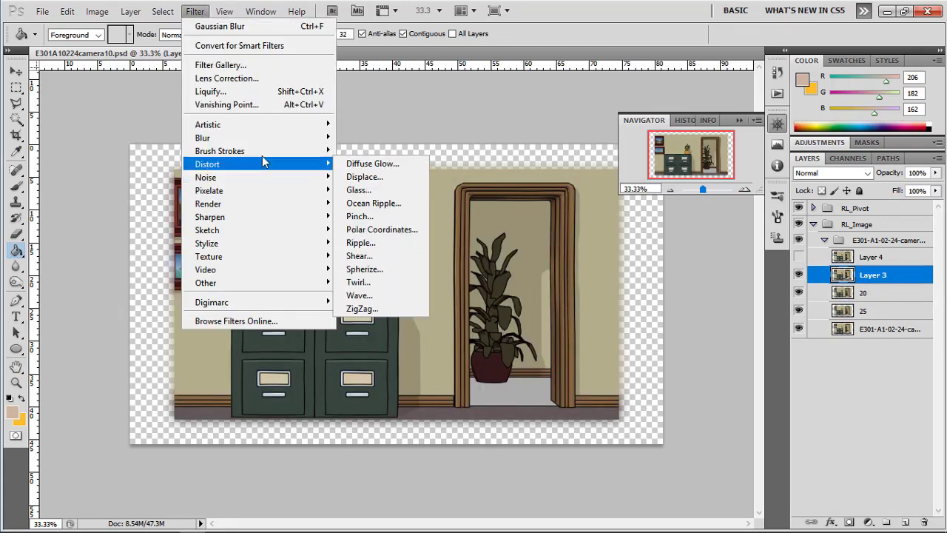
pyautogui.moveTo(237, 138)
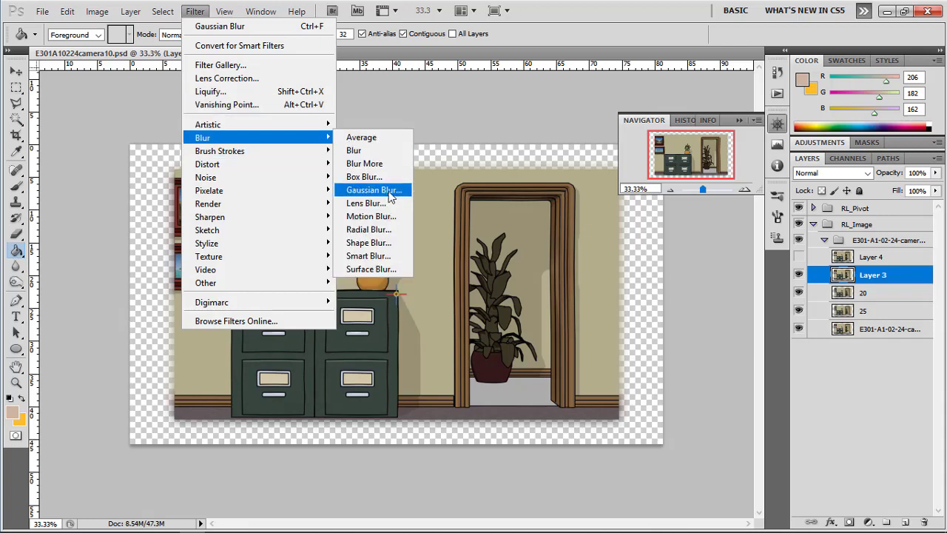
pyautogui.click(374, 190)
pyautogui.write('15')
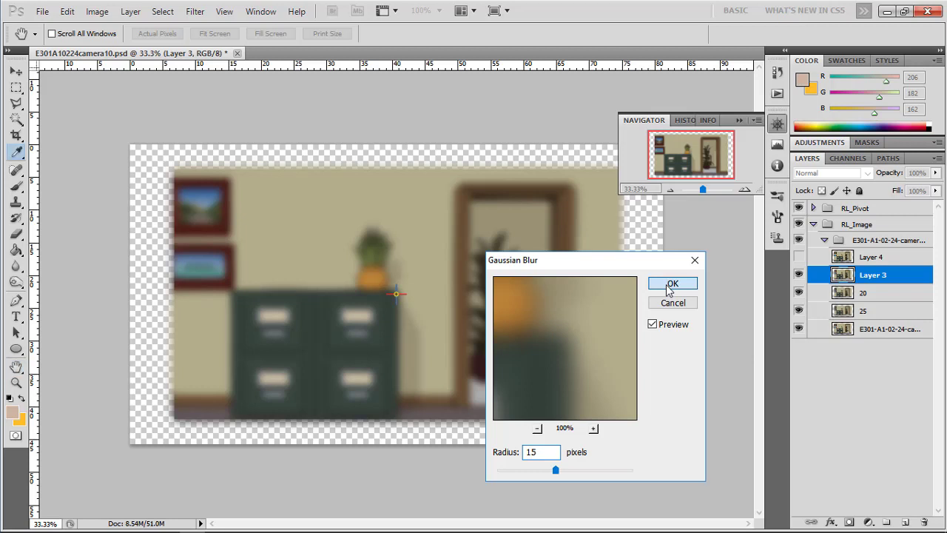
pyautogui.click(668, 284)
# - Rename the blurred Layer 3 as 15 and deselect it
pyautogui.doubleClick(878, 278)
pyautogui.write('15')
pyautogui.press('Return')
pyautogui.click(829, 368)
# - Show Layer 4 and rename it 10
pyautogui.click(799, 257)
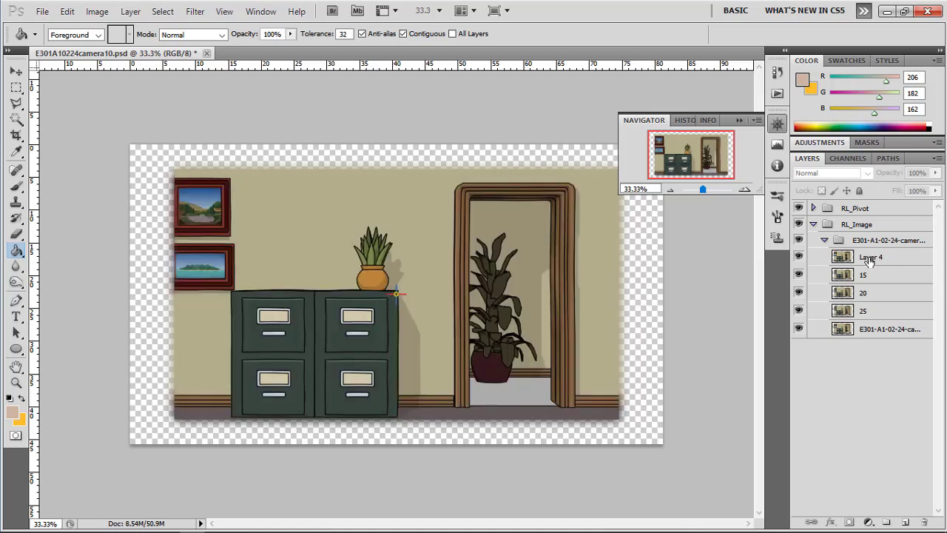
pyautogui.click(870, 259)
pyautogui.doubleClick(871, 258)
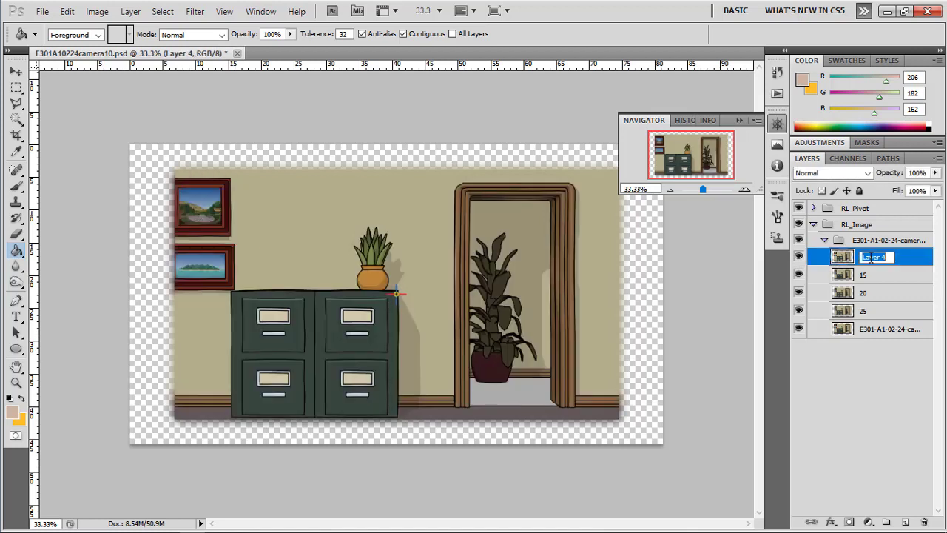
pyautogui.write('10')
pyautogui.press('Return')
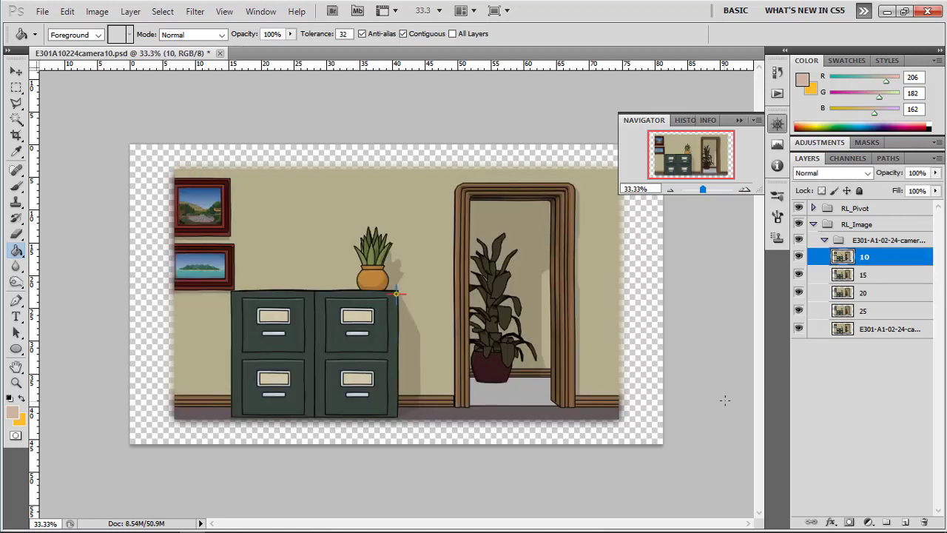
# - Apply a Gaussian Blur with a radius of 10 pixels to layer 10
pyautogui.click(195, 11)
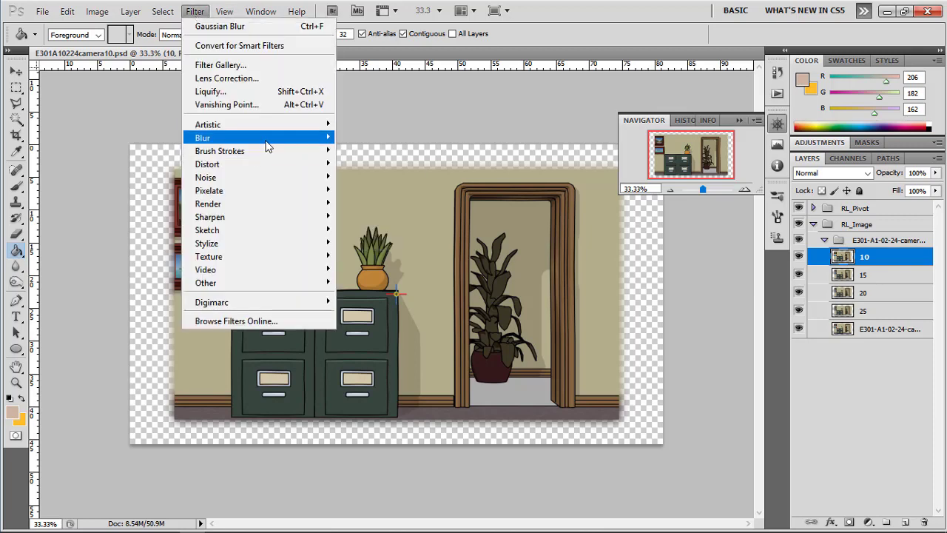
pyautogui.moveTo(259, 137)
pyautogui.click(372, 190)
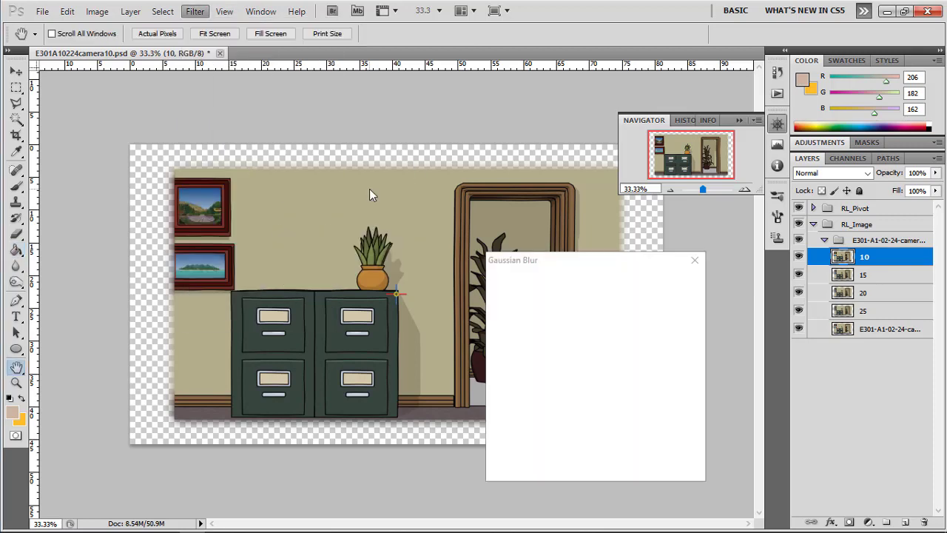
pyautogui.write('10')
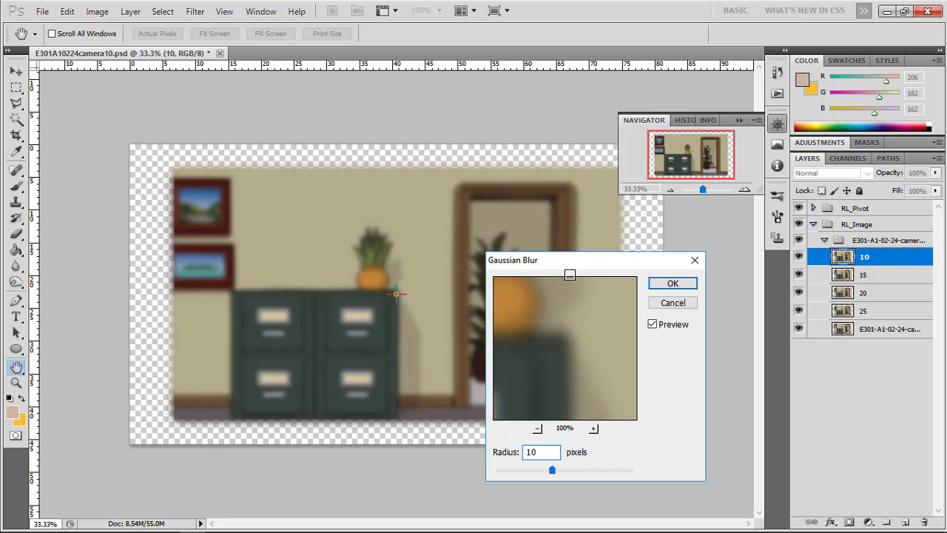
pyautogui.click(675, 284)
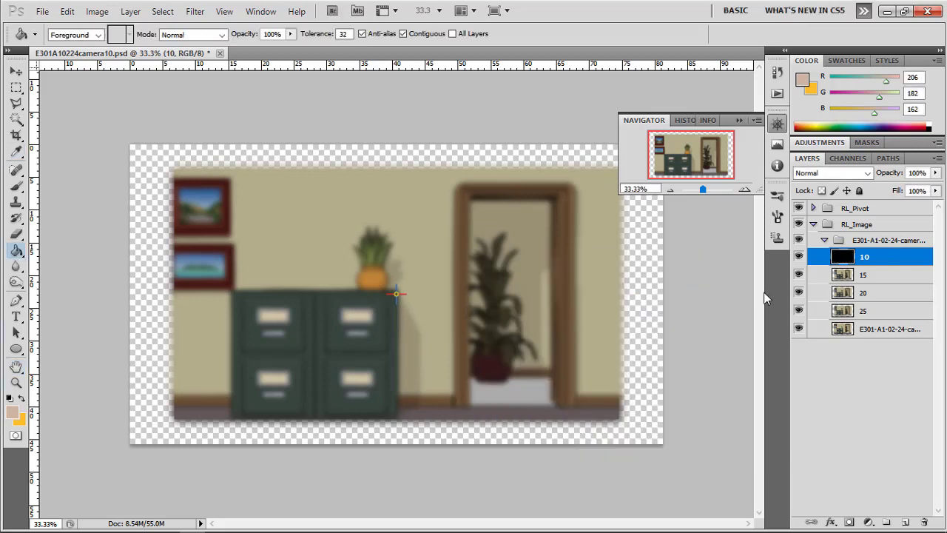
# - Duplicate the original E301-A1-02-24-camera_10 layer within the same document, keeping the suggested copy name
pyautogui.click(871, 332)
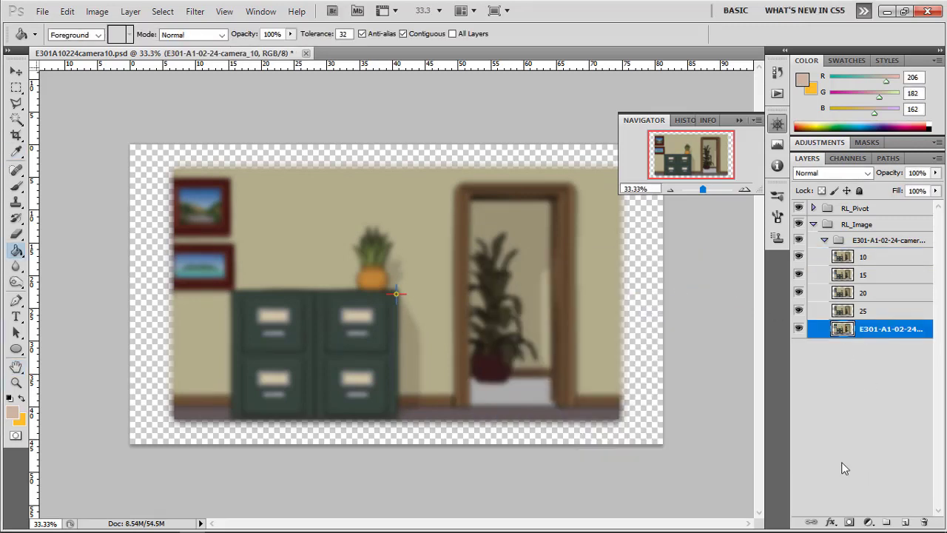
pyautogui.rightClick(863, 335)
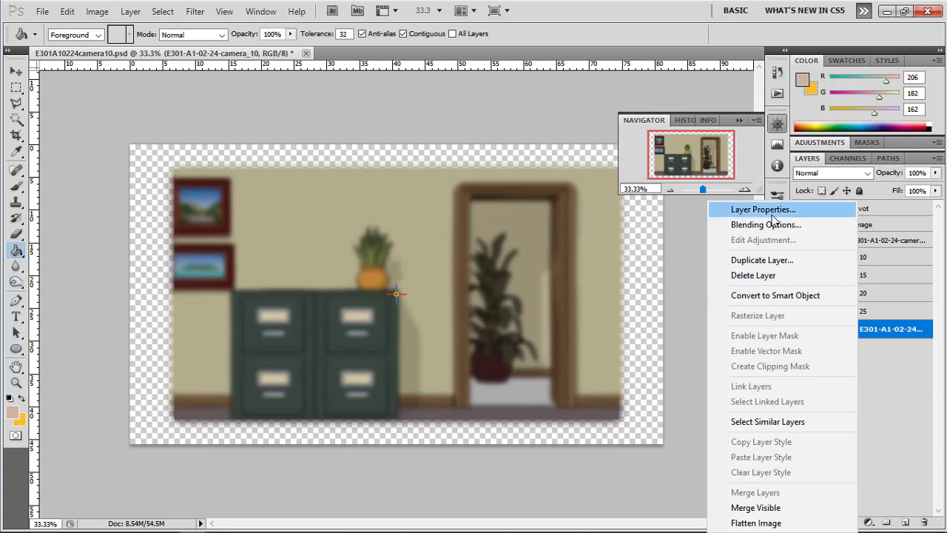
pyautogui.click(893, 309)
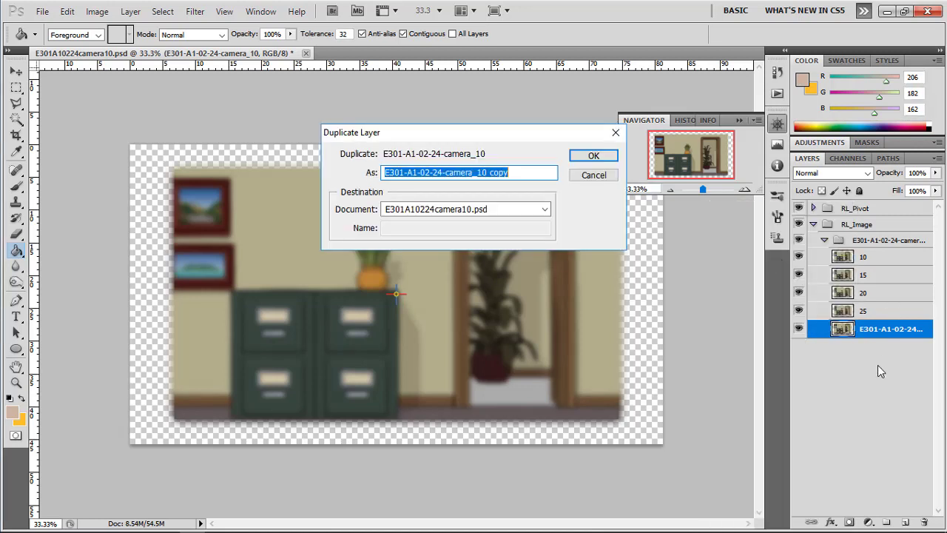
pyautogui.click(593, 153)
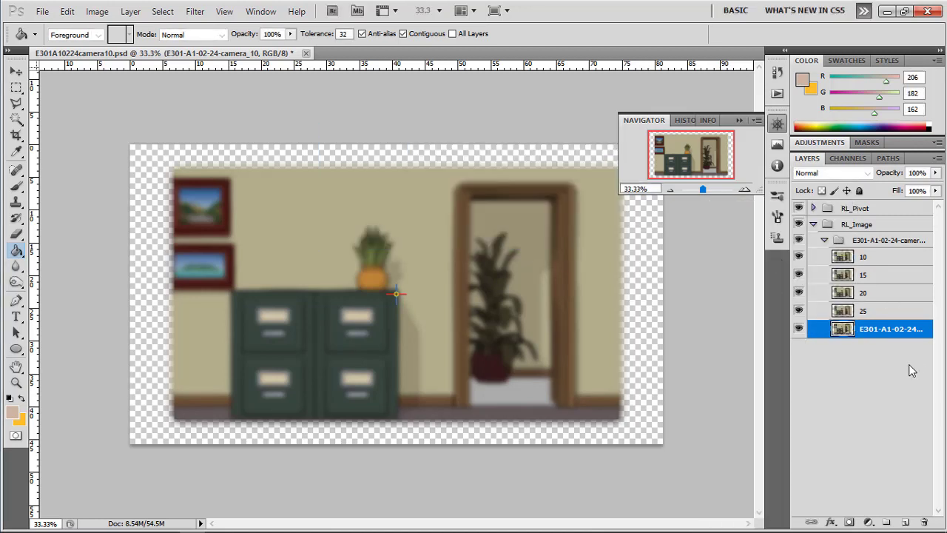
# - Move the duplicated camera layer to the top of its group and rename it 5
pyautogui.doubleClick(888, 329)
pyautogui.moveTo(888, 328); pyautogui.dragTo(877, 259)
pyautogui.doubleClick(877, 259)
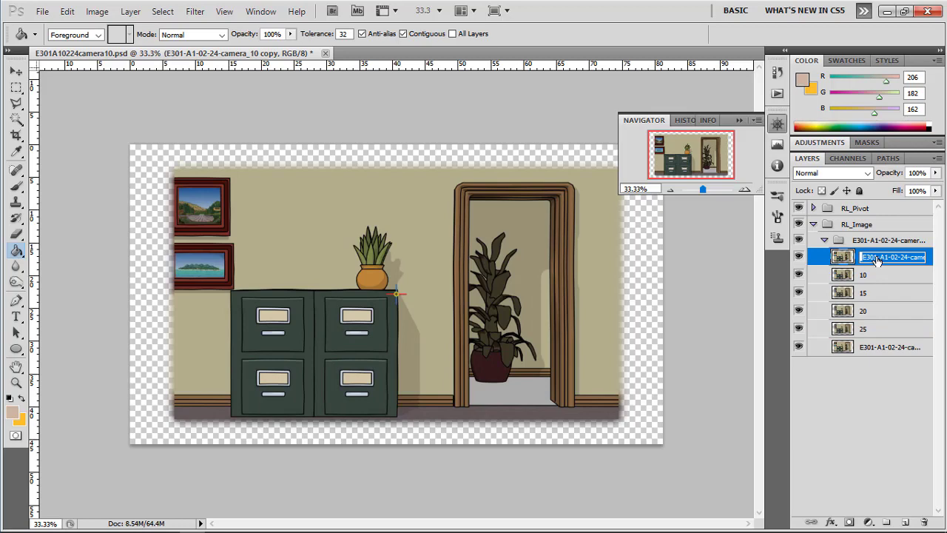
pyautogui.write('5')
pyautogui.press('Return')
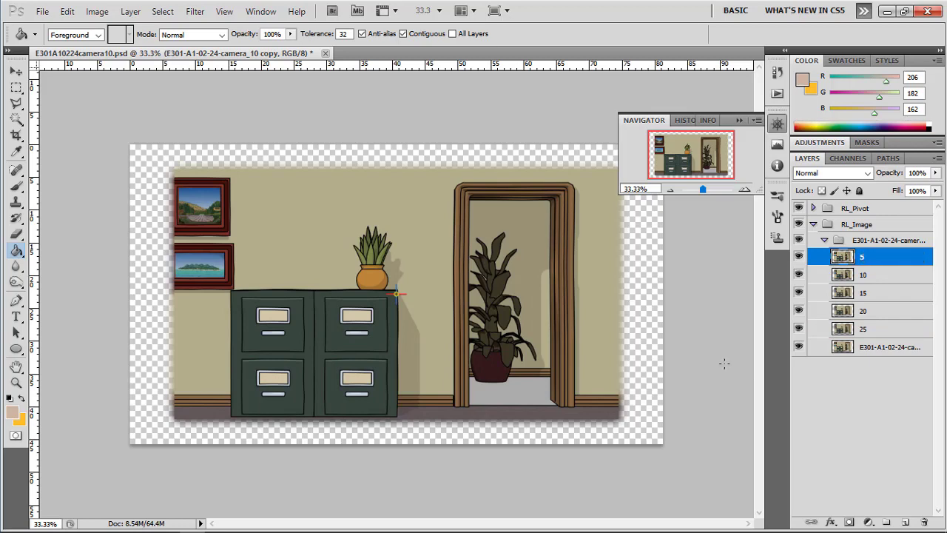
# - Apply a Gaussian Blur with a radius of 5 pixels to layer 5
pyautogui.click(195, 11)
pyautogui.moveTo(222, 138)
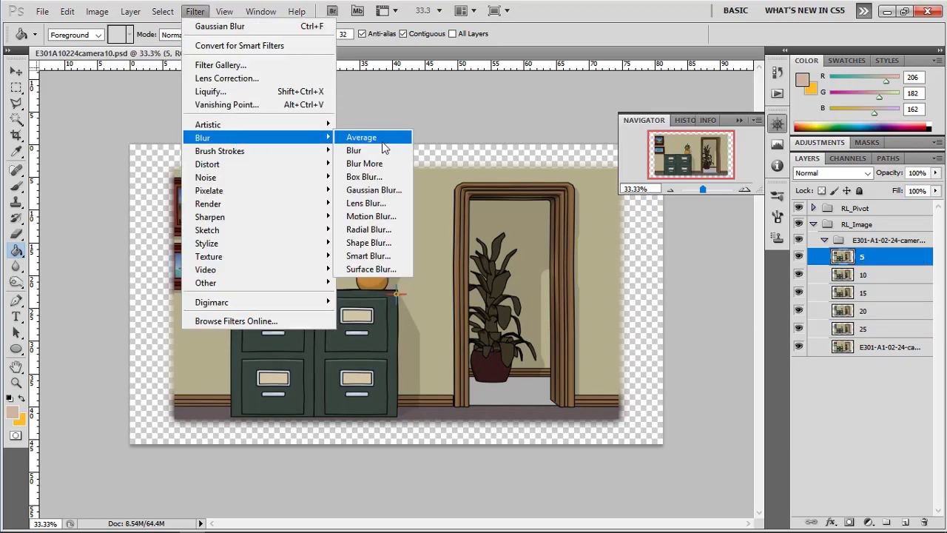
pyautogui.click(371, 190)
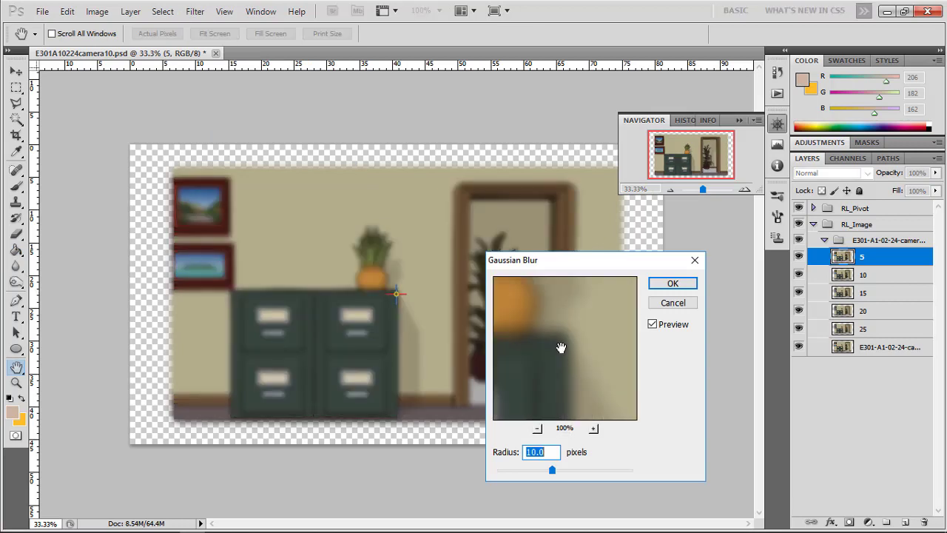
pyautogui.write('5')
pyautogui.click(672, 284)
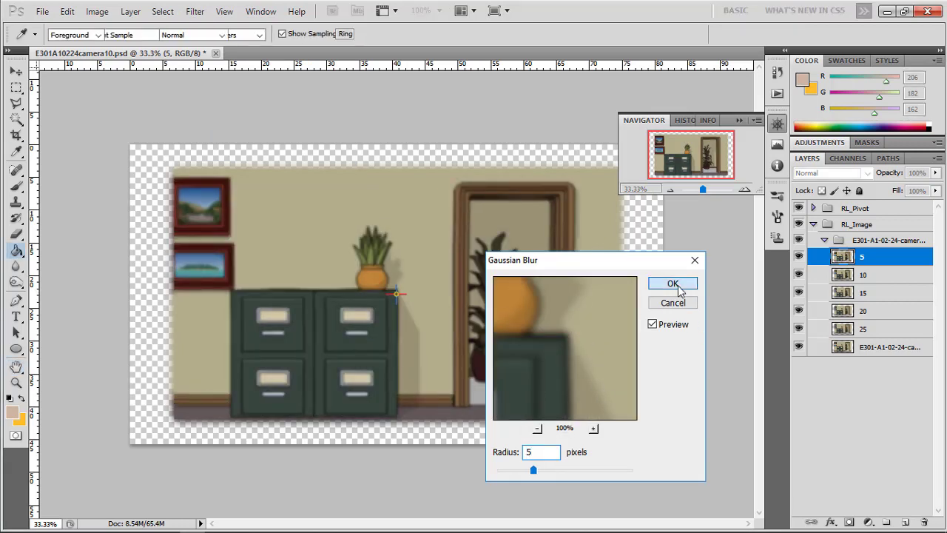
# - Rename the original E301-A1-02-24-camera_10 layer as 0 and save the document
pyautogui.click(867, 349)
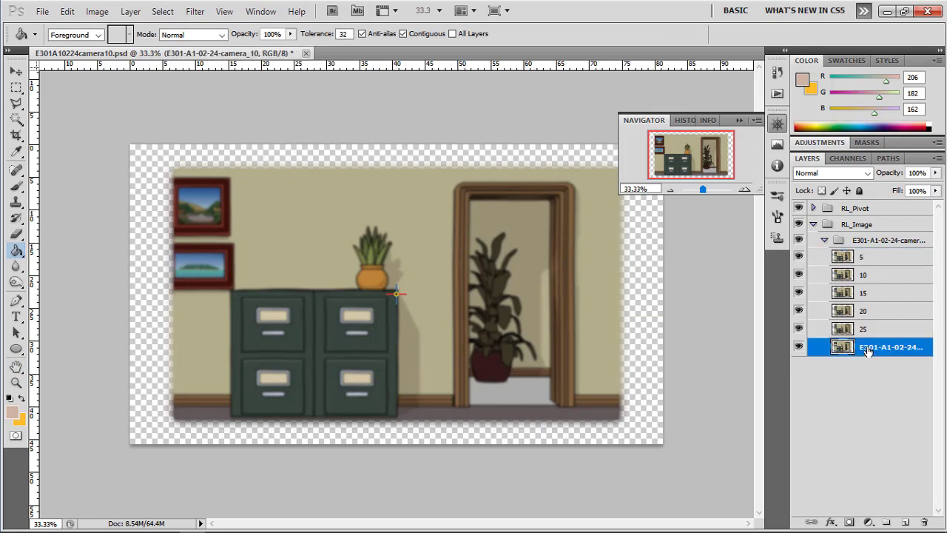
pyautogui.doubleClick(868, 349)
pyautogui.write('0')
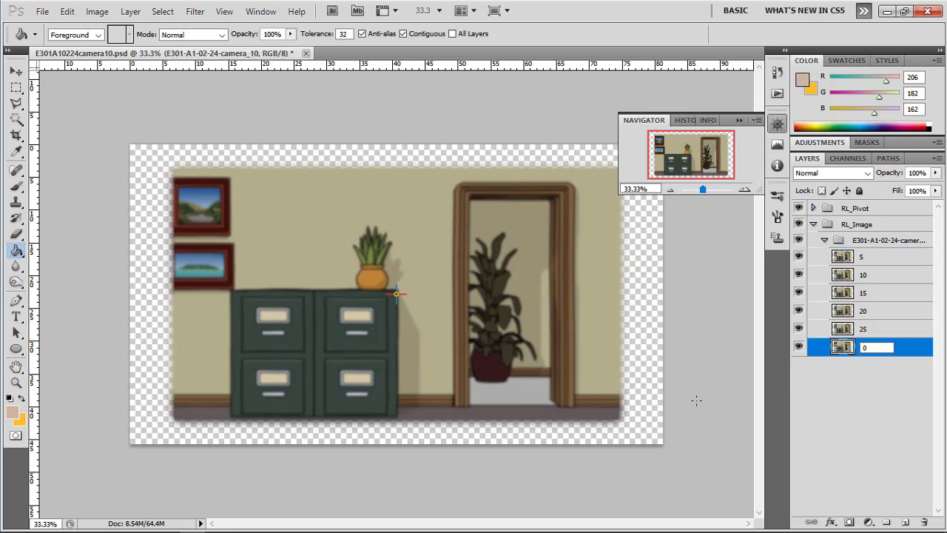
pyautogui.press('Return')
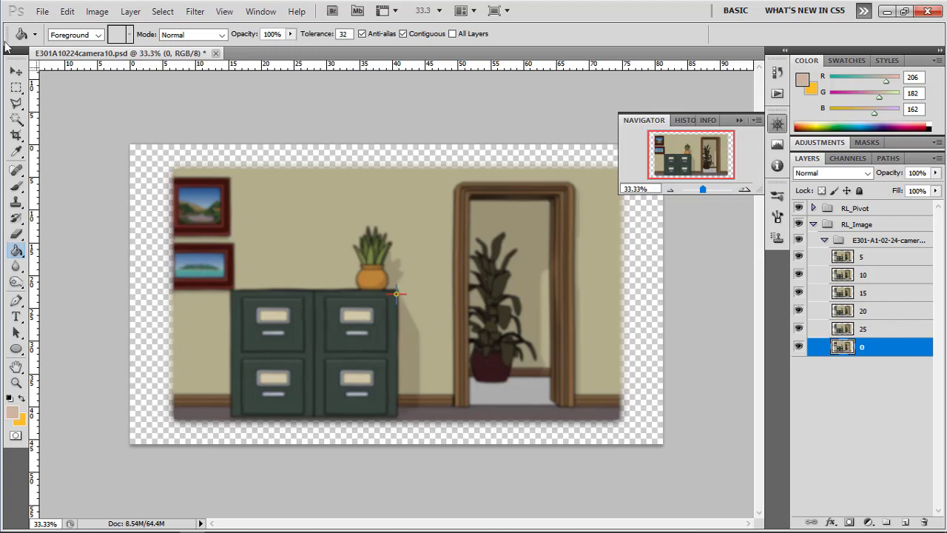
pyautogui.click(42, 11)
pyautogui.press('Escape')
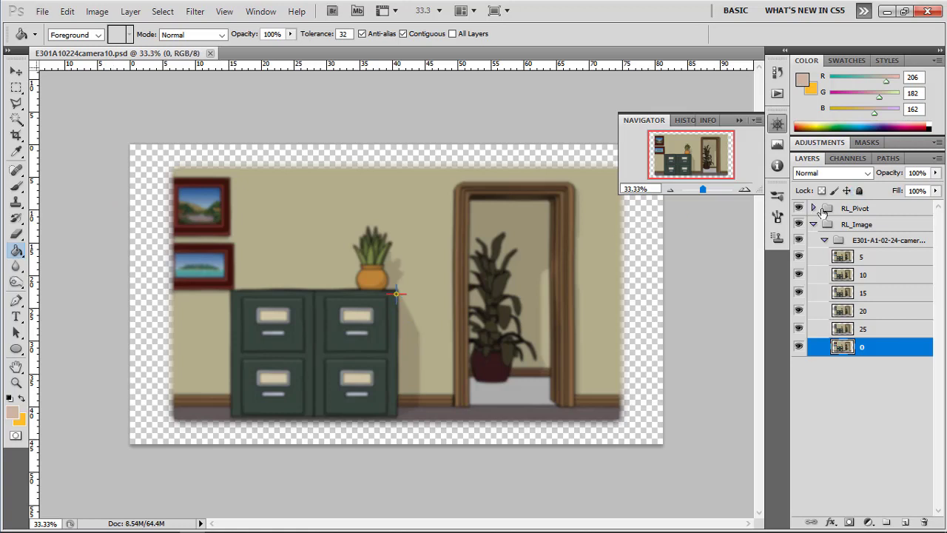
# - Switch to Cartoon Animator and open the timeline
pyautogui.moveTo(294, 525)
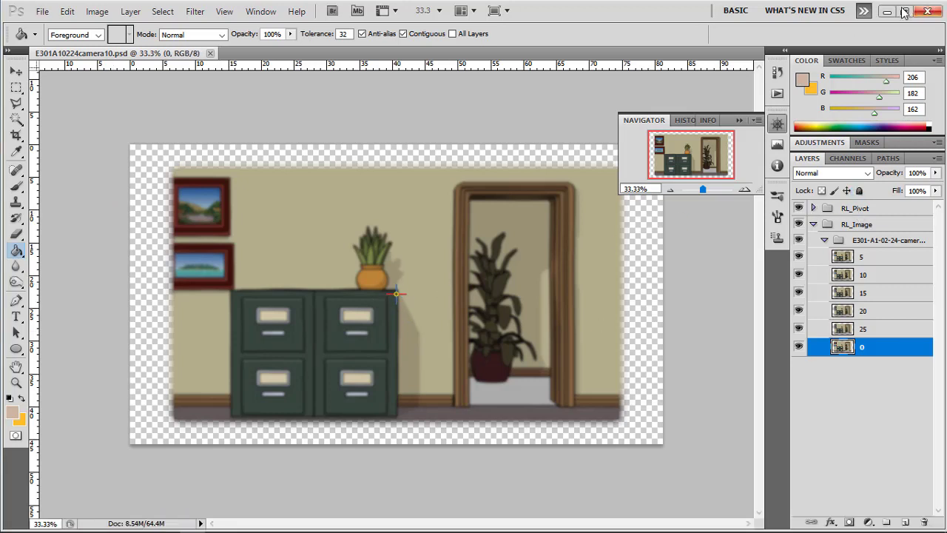
pyautogui.hotkey('alt', 'Tab')
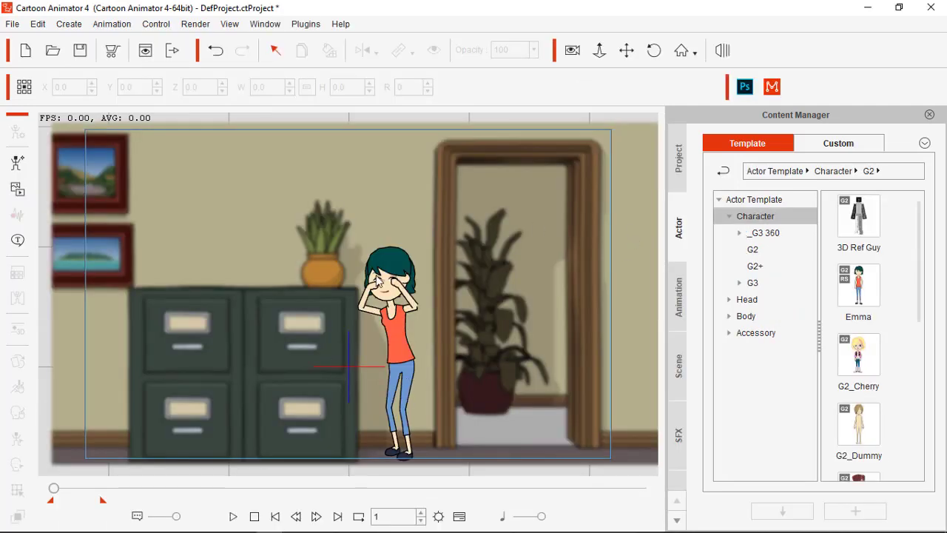
pyautogui.click(459, 516)
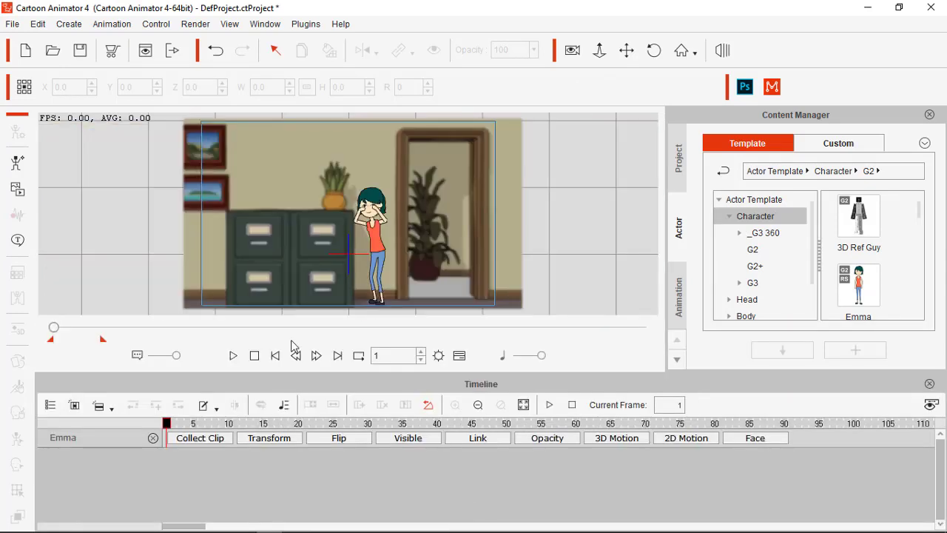
# - Replace Emma's timeline track with the E301A10224camera10 prop and show the prop's Motion track
pyautogui.click(51, 407)
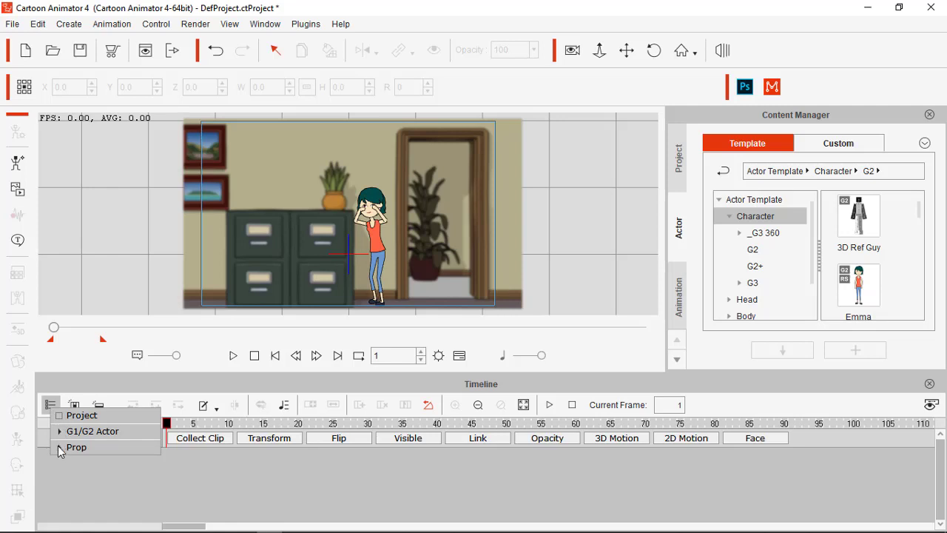
pyautogui.click(60, 432)
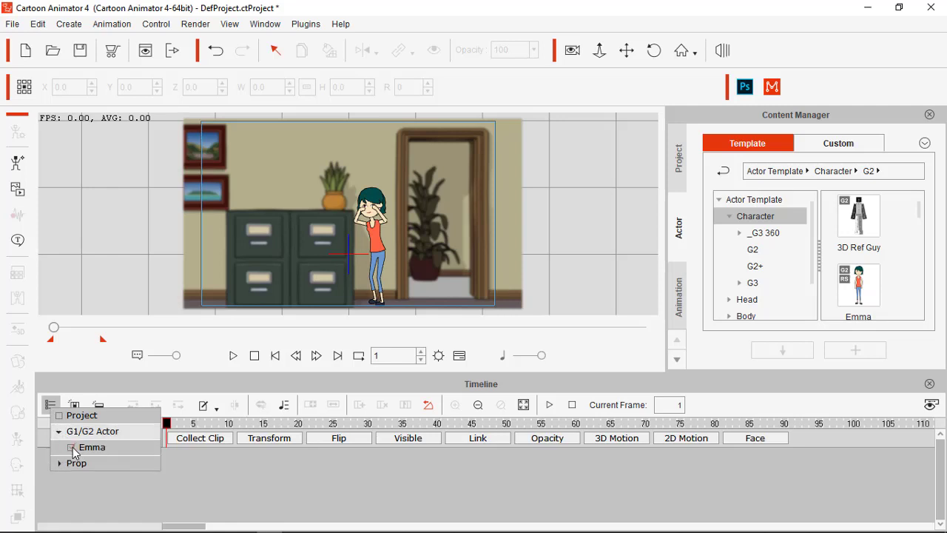
pyautogui.click(72, 447)
pyautogui.click(59, 463)
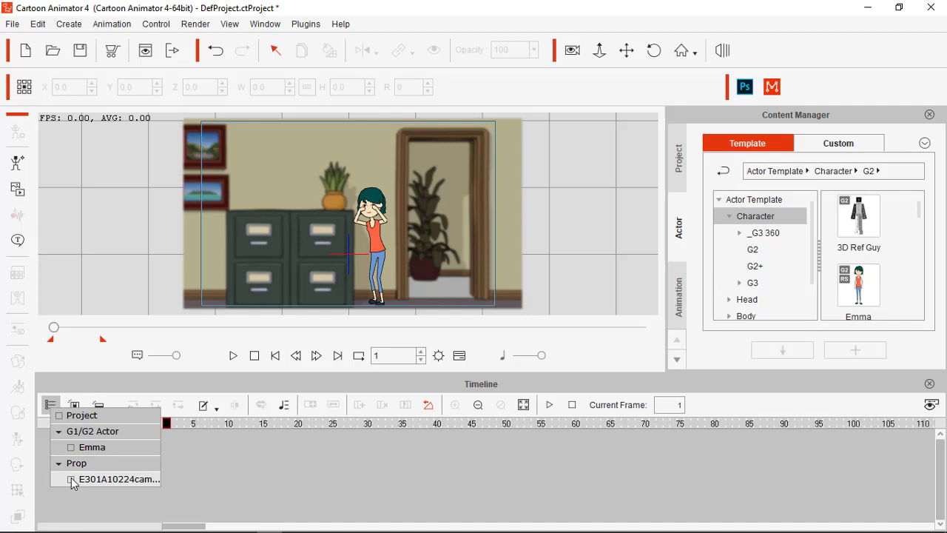
pyautogui.click(72, 481)
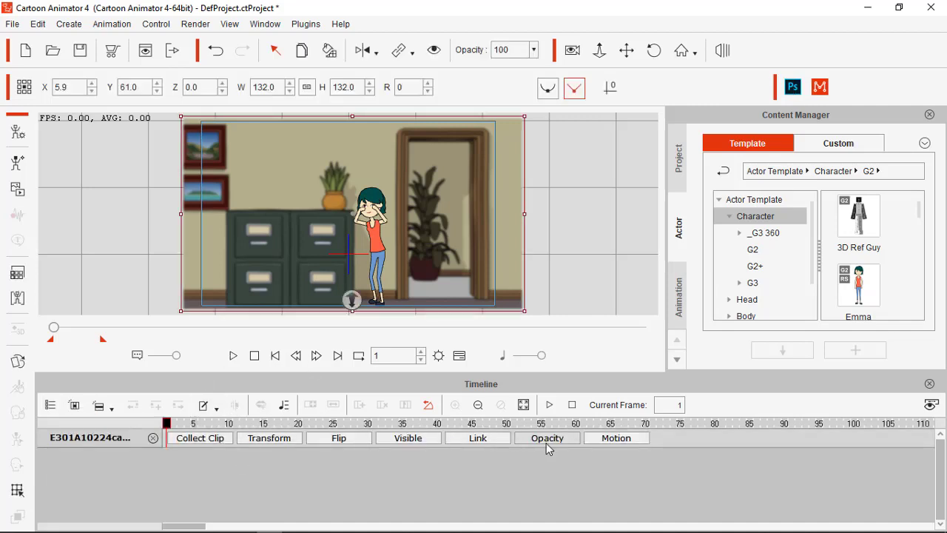
pyautogui.click(605, 443)
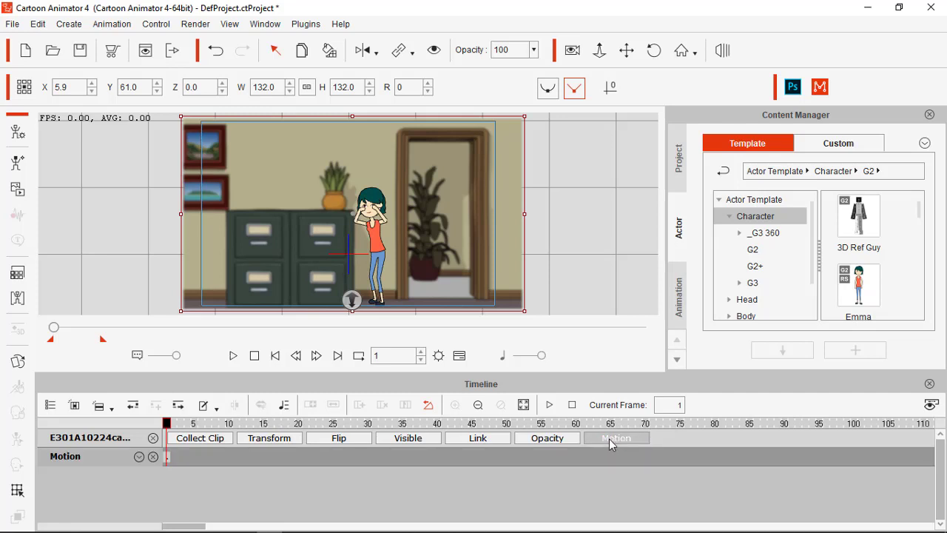
# - Key sprite 25 for the background prop at frame 88 using the Sprite Editor
pyautogui.click(479, 405)
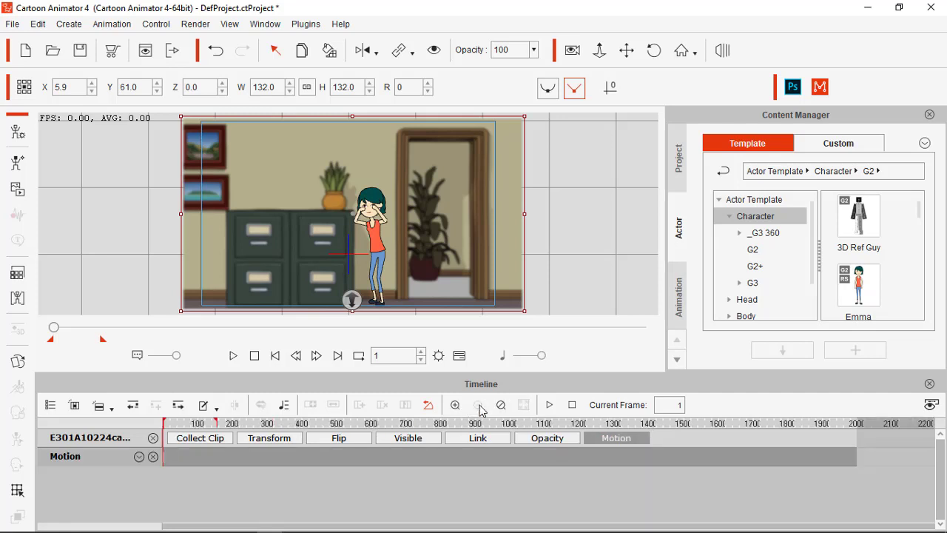
pyautogui.click(496, 407)
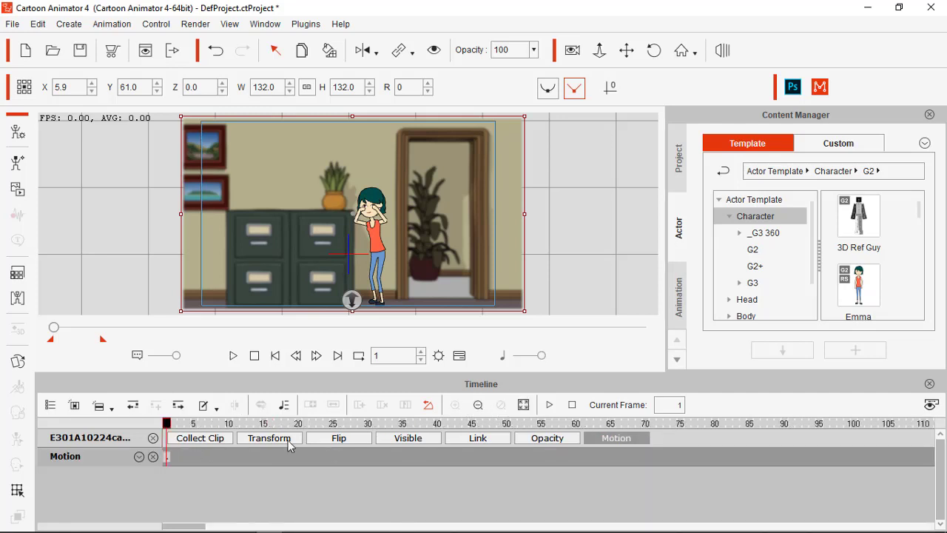
pyautogui.moveTo(54, 329); pyautogui.dragTo(79, 333)
pyautogui.click(770, 423)
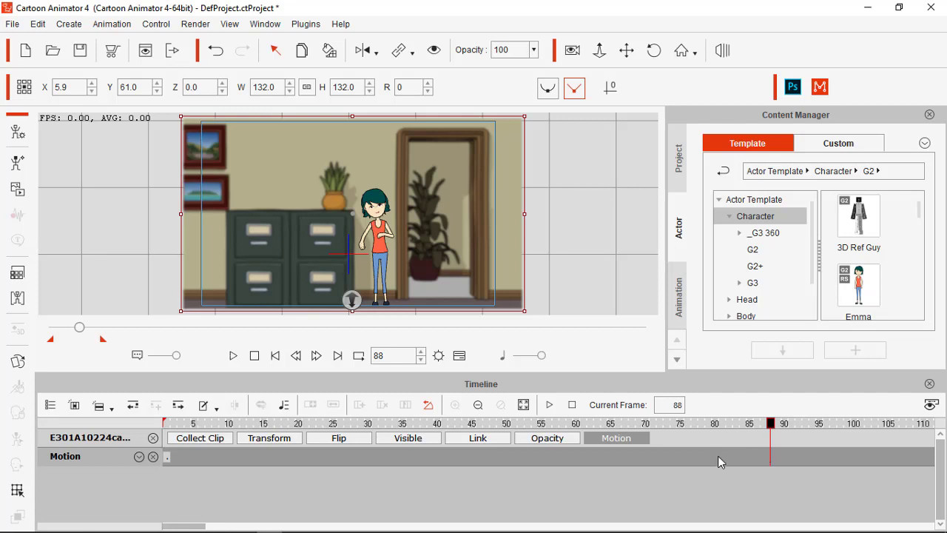
pyautogui.click(18, 360)
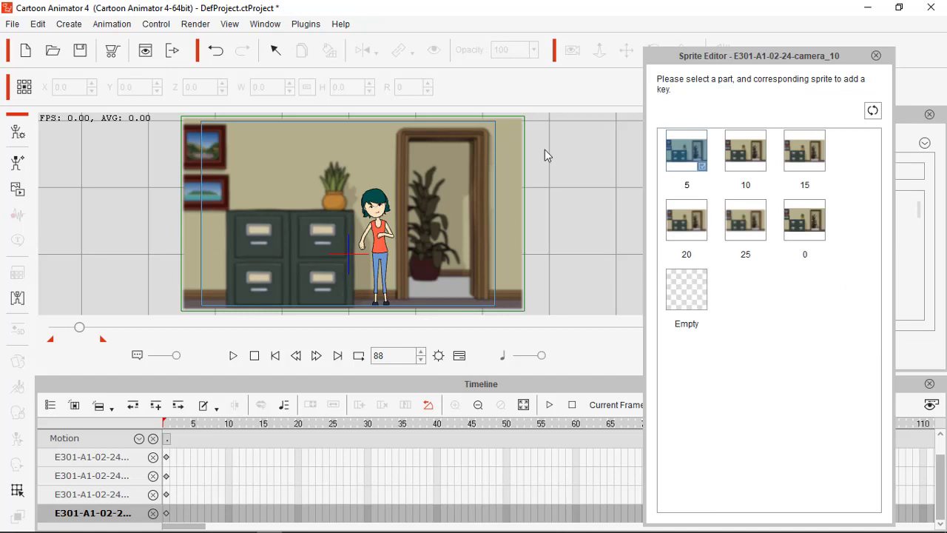
pyautogui.click(747, 232)
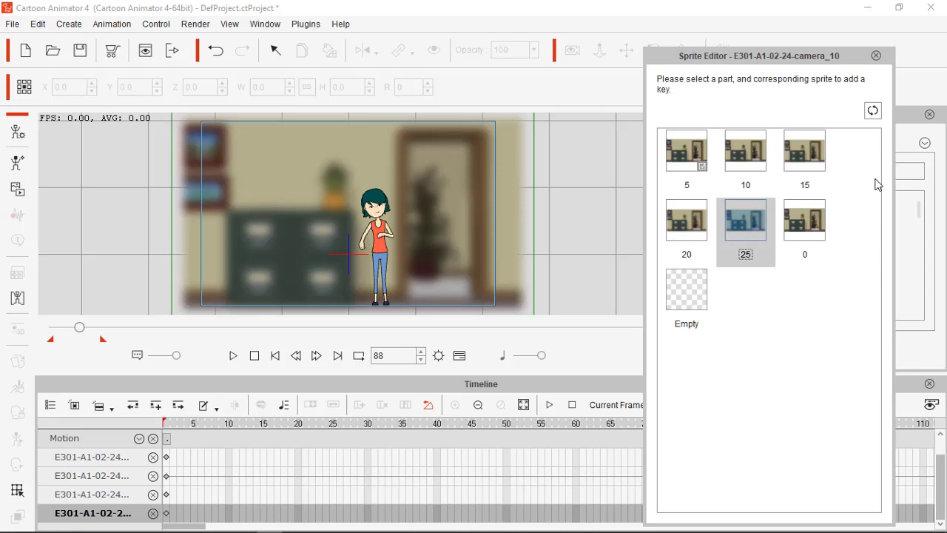
# - Key the background prop's sprite 20 at frame 70 and sprite 15 at frame 53
pyautogui.moveTo(744, 60); pyautogui.dragTo(770, 68)
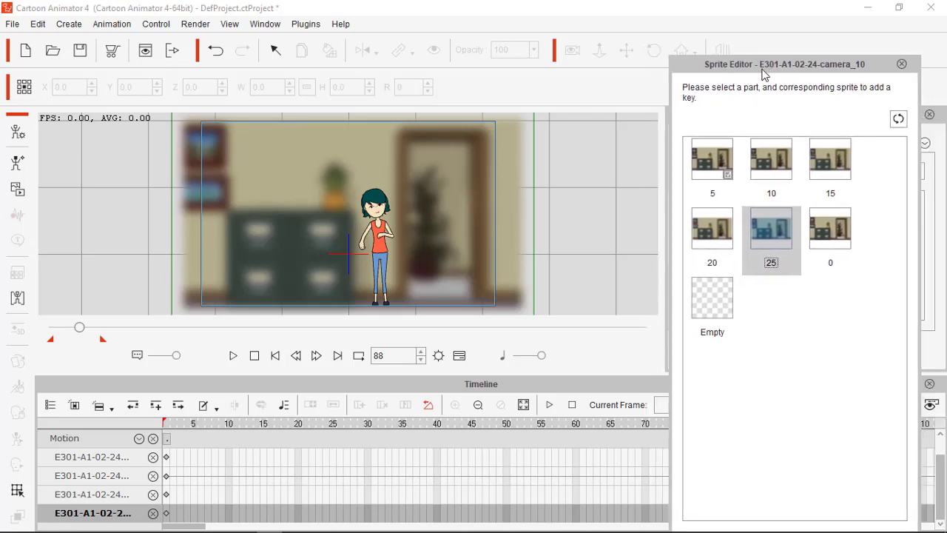
pyautogui.click(478, 407)
pyautogui.click(478, 408)
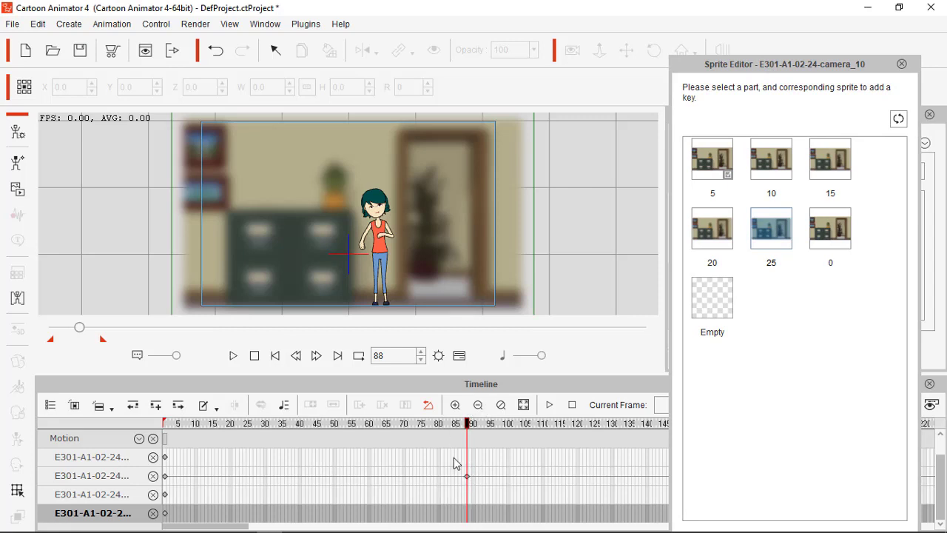
pyautogui.click(405, 426)
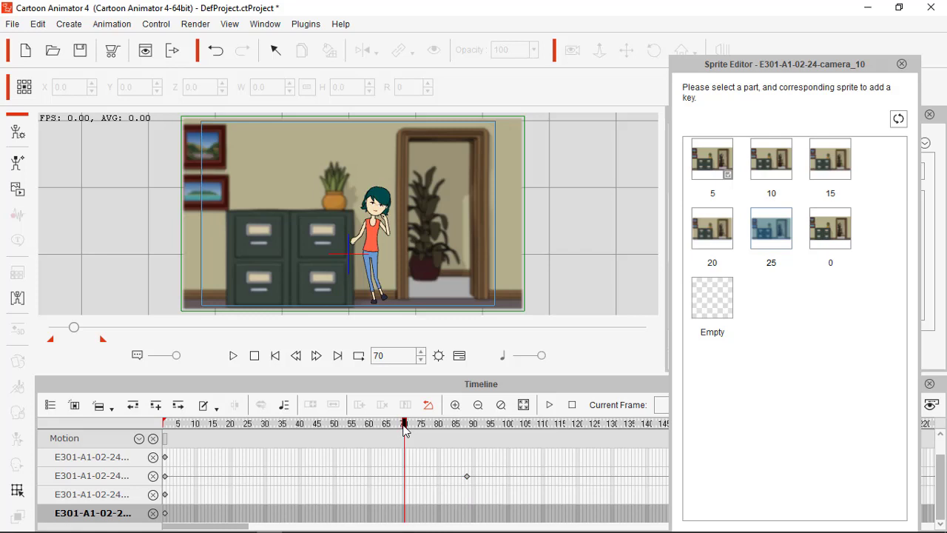
pyautogui.click(710, 237)
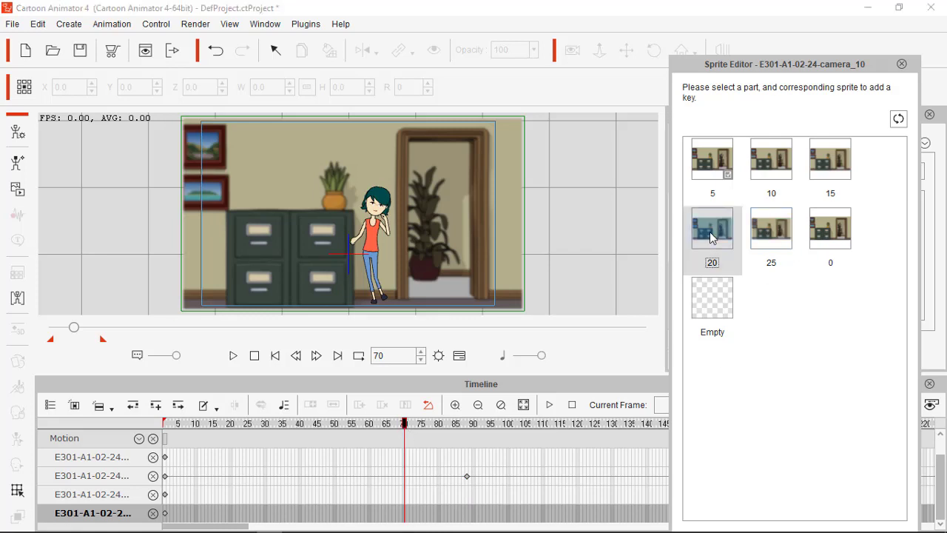
pyautogui.click(345, 426)
pyautogui.click(829, 167)
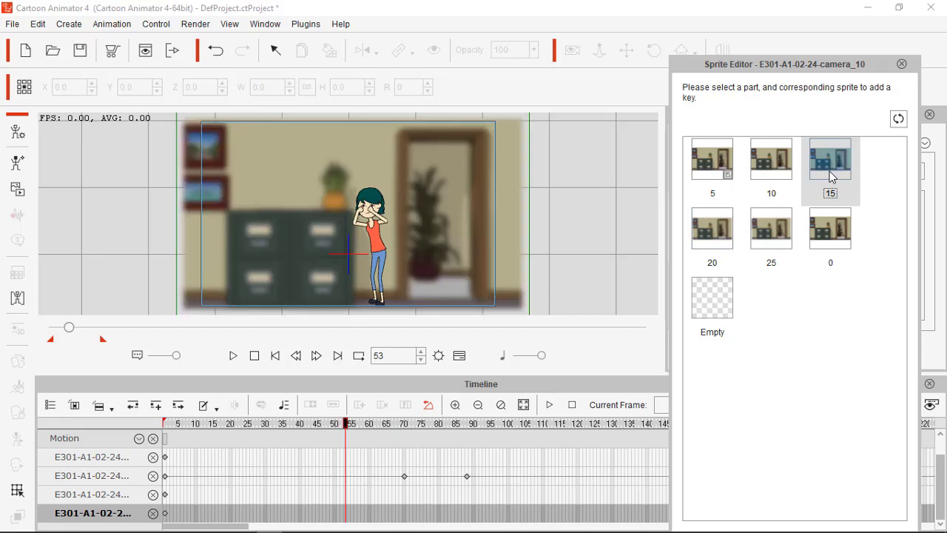
# - Key the background prop's sprite 10 at frame 35 and sprite 5 at frame 22
pyautogui.click(284, 426)
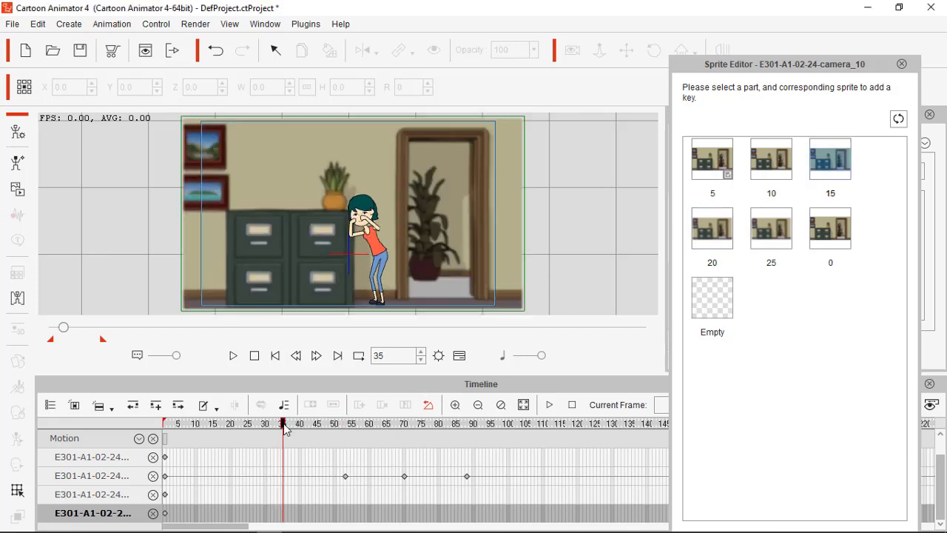
pyautogui.click(778, 176)
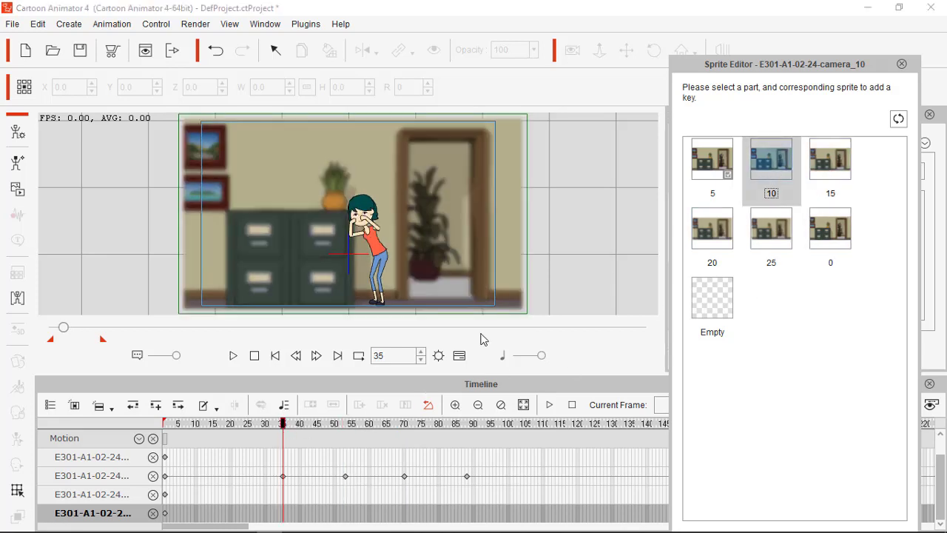
pyautogui.click(238, 426)
pyautogui.click(715, 176)
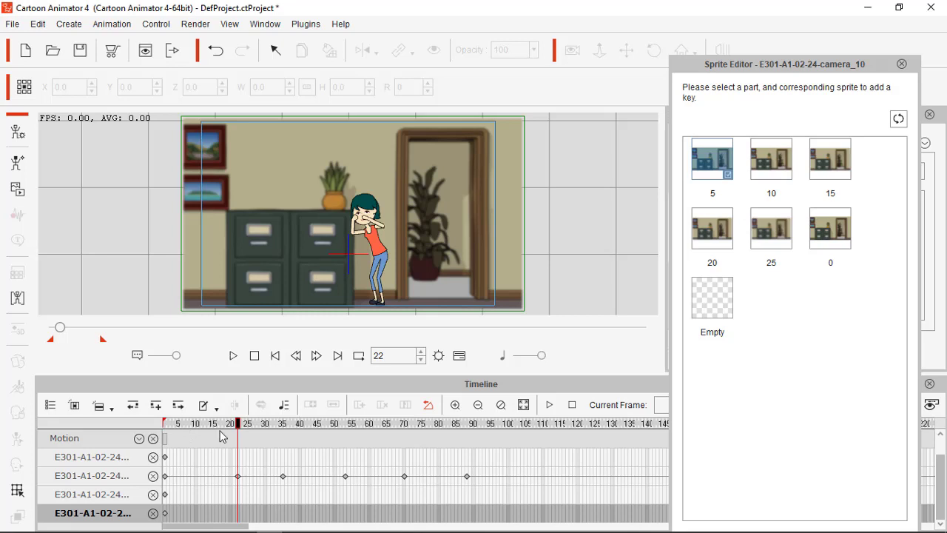
# - Key the background prop's sprite 0 at frame 1 and close the Sprite Editor
pyautogui.moveTo(219, 424); pyautogui.dragTo(164, 425)
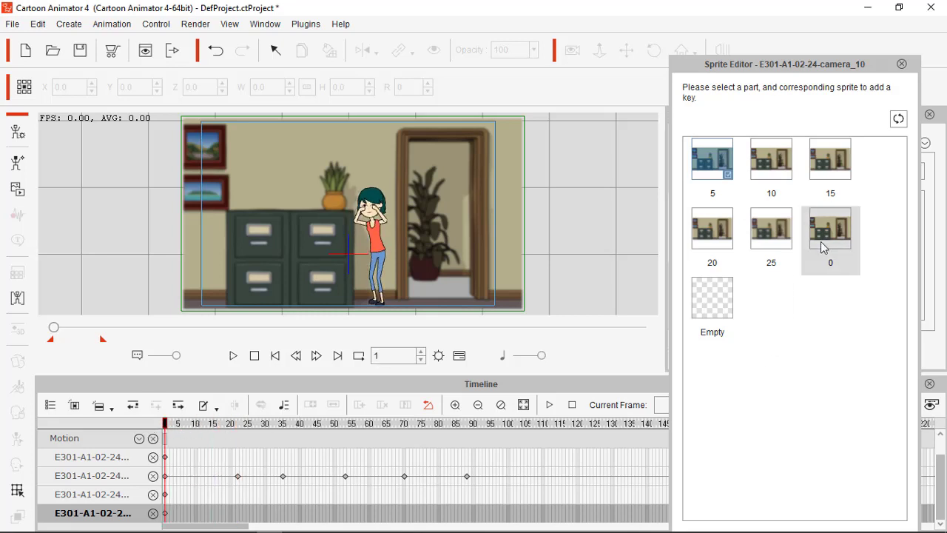
pyautogui.click(827, 239)
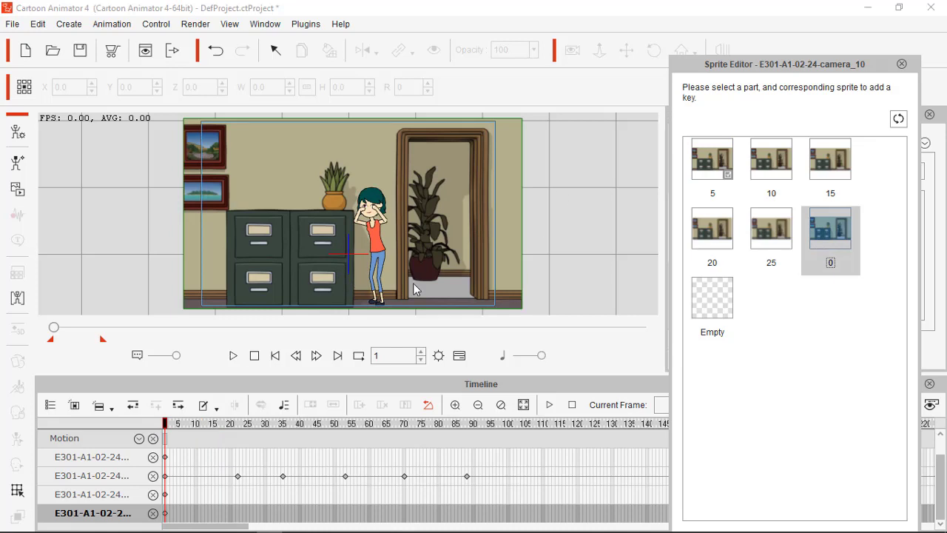
pyautogui.click(902, 64)
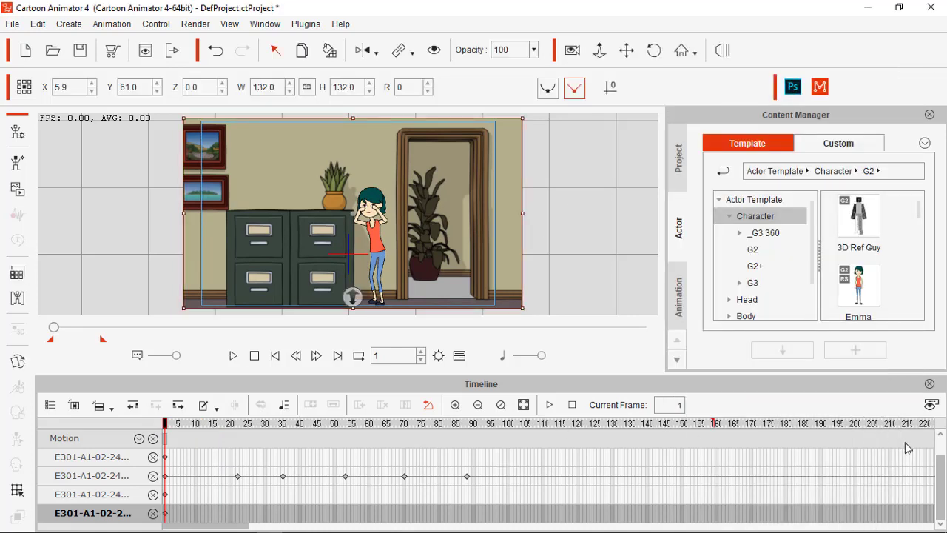
# - Mark a collect-clip range on the background prop from frame 1 to about frame 91, covering all its blur keys
pyautogui.scroll(1, 941, 475)
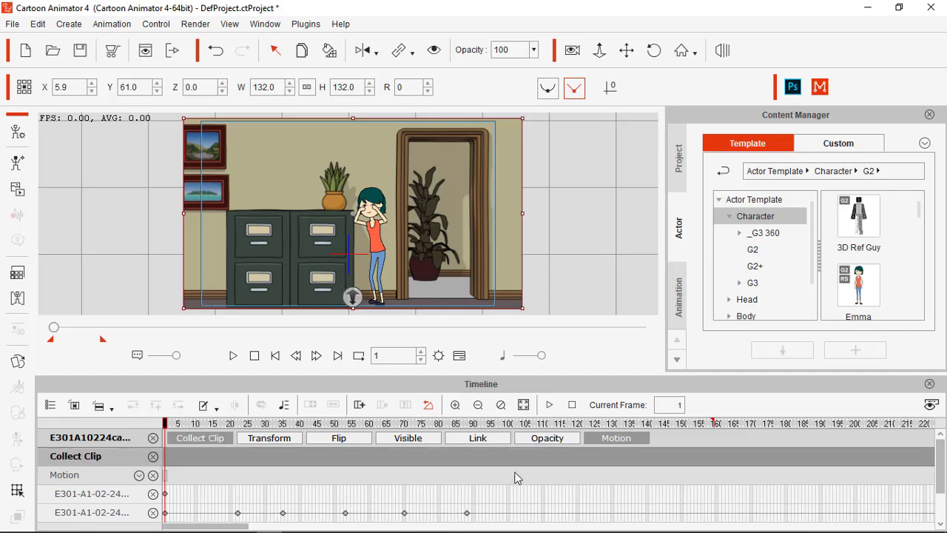
pyautogui.moveTo(478, 459); pyautogui.dragTo(379, 462)
pyautogui.moveTo(190, 465); pyautogui.dragTo(165, 464)
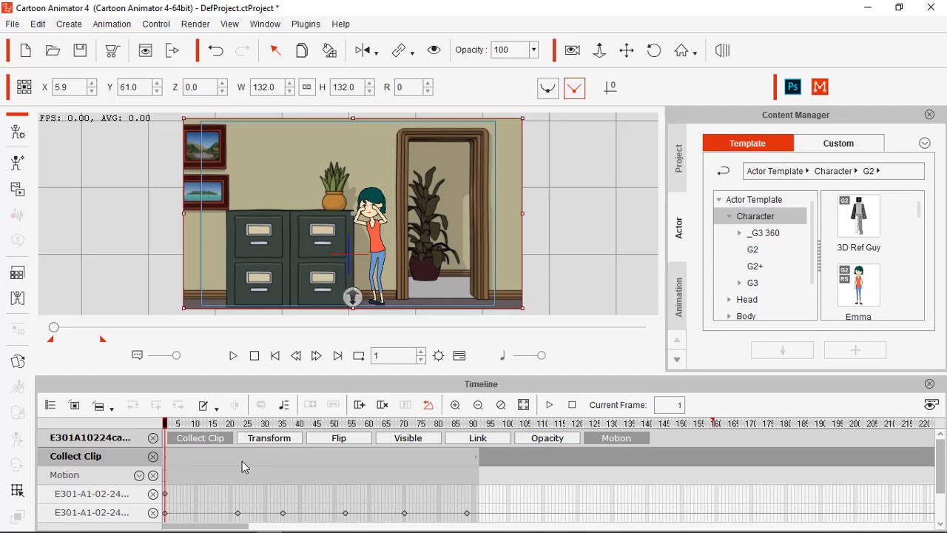
# - Add the collected blur clip to the background prop's action list under the name "Auto focus ON"
pyautogui.rightClick(270, 454)
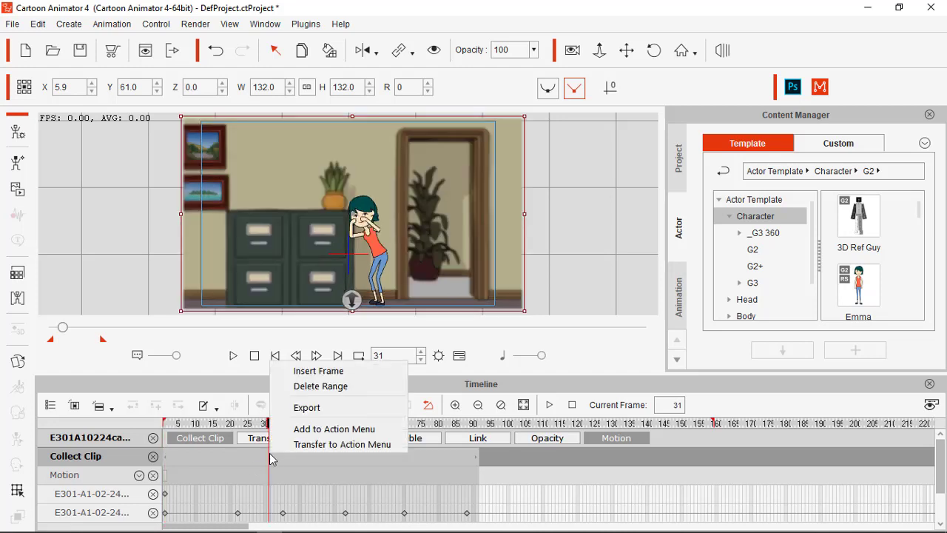
pyautogui.click(333, 431)
pyautogui.write('aU')
pyautogui.press('BackSpace')
pyautogui.press('BackSpace')
pyautogui.press('BackSpace')
pyautogui.write('Auto focus ON')
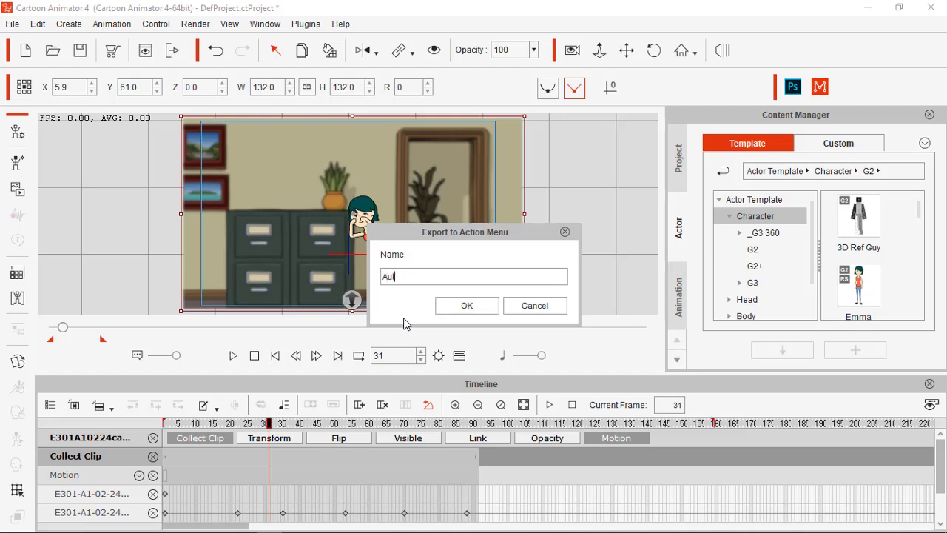
pyautogui.click(445, 306)
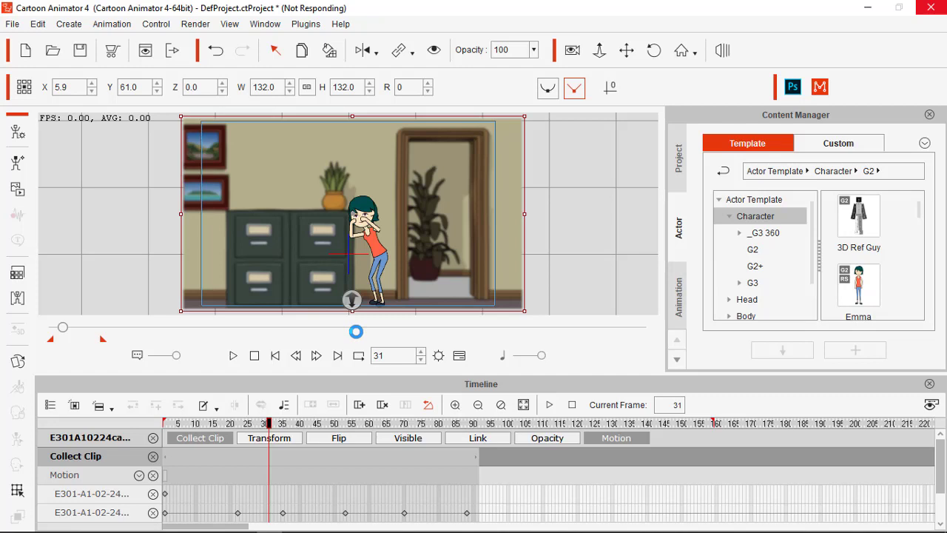
# - Remove all object animation from the background prop and return to frame 1
pyautogui.rightClick(422, 195)
pyautogui.moveTo(485, 212)
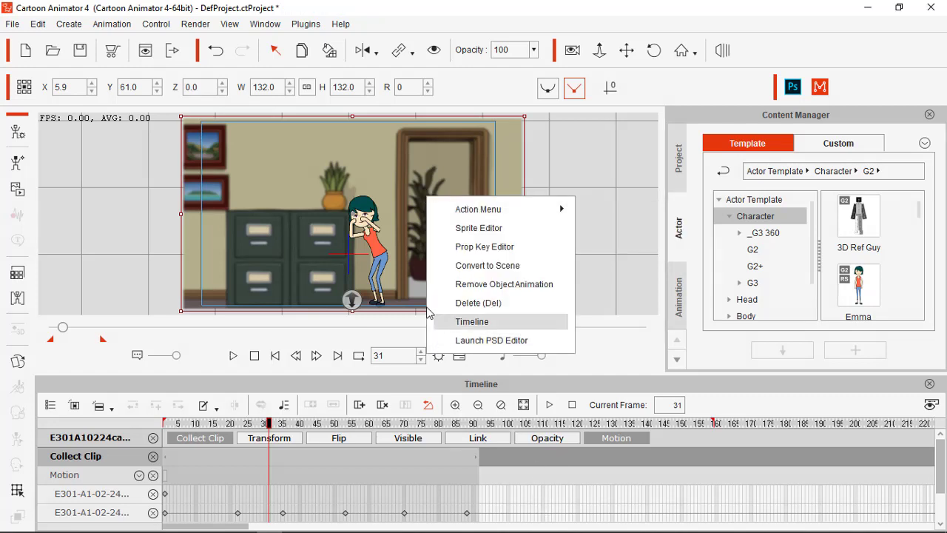
pyautogui.click(500, 287)
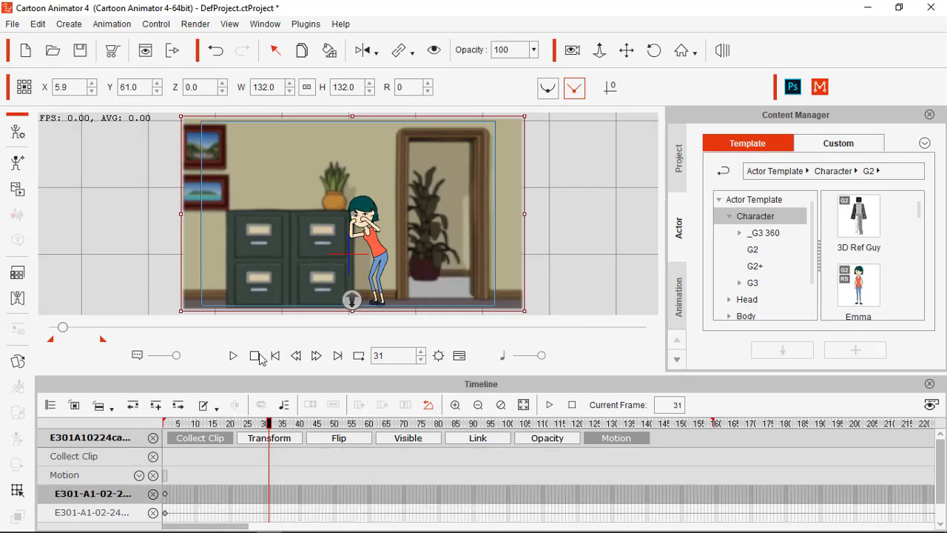
pyautogui.click(256, 357)
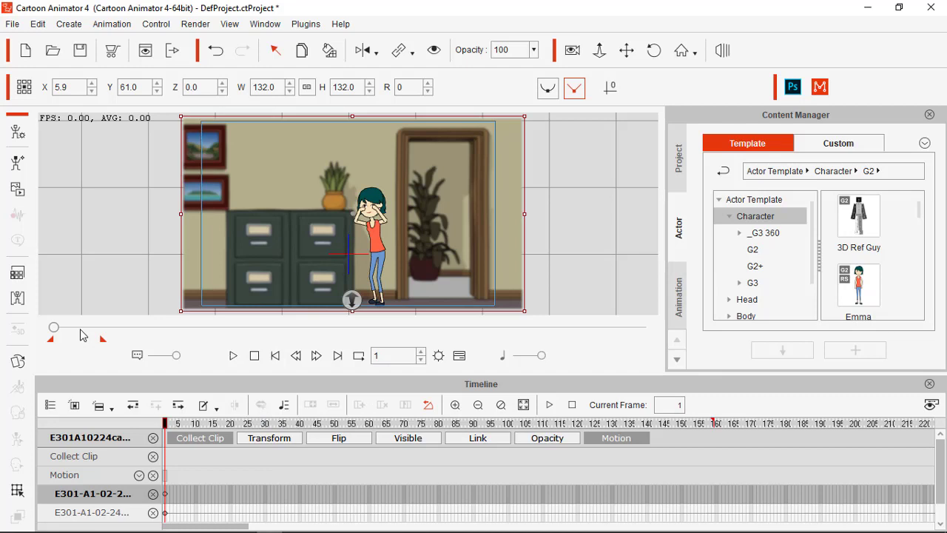
# - Key sprite 0 for the background prop at frame 86 using the Sprite Editor
pyautogui.click(81, 328)
pyautogui.moveTo(82, 328); pyautogui.dragTo(79, 330)
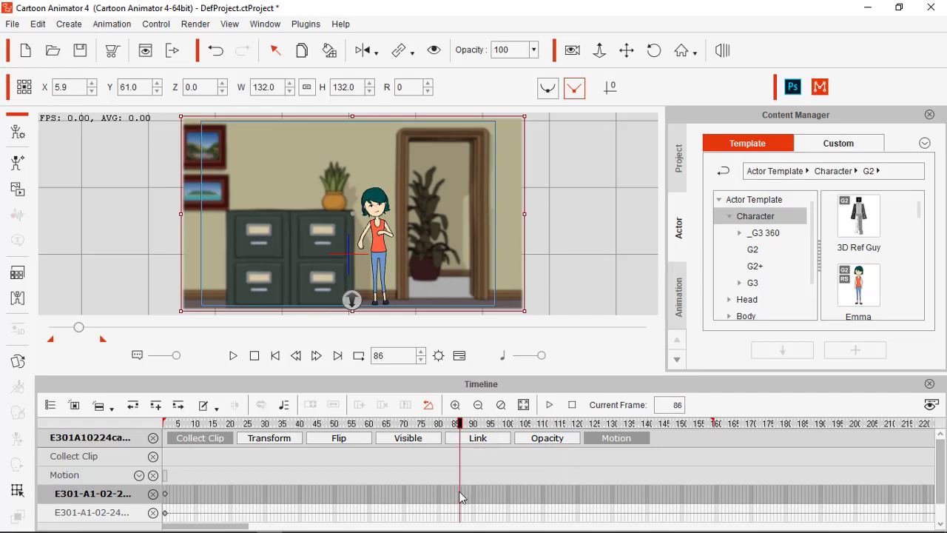
pyautogui.click(18, 362)
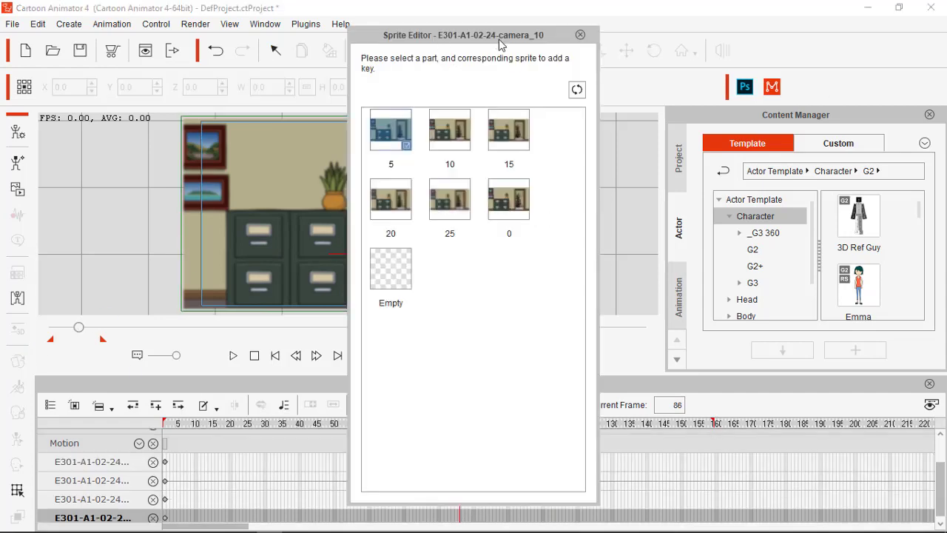
pyautogui.moveTo(446, 46); pyautogui.dragTo(704, 74)
pyautogui.click(770, 244)
# - Key the background prop's sprite 5 at frame 74 and sprite 10 at frame 62
pyautogui.click(419, 424)
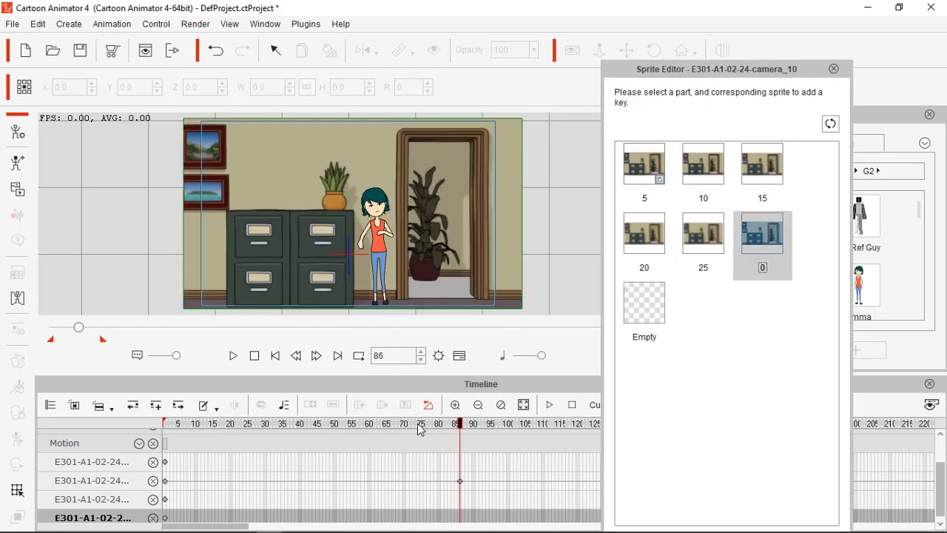
pyautogui.click(638, 166)
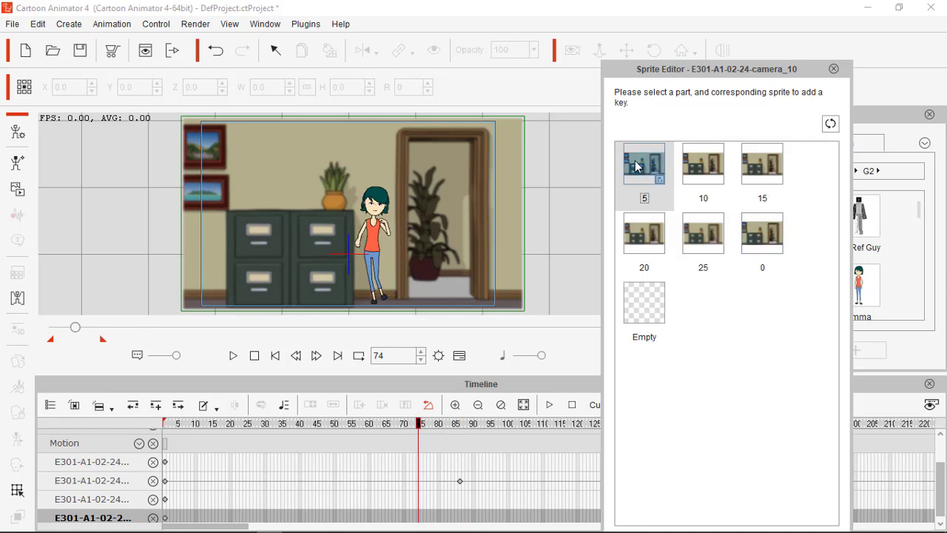
pyautogui.click(379, 426)
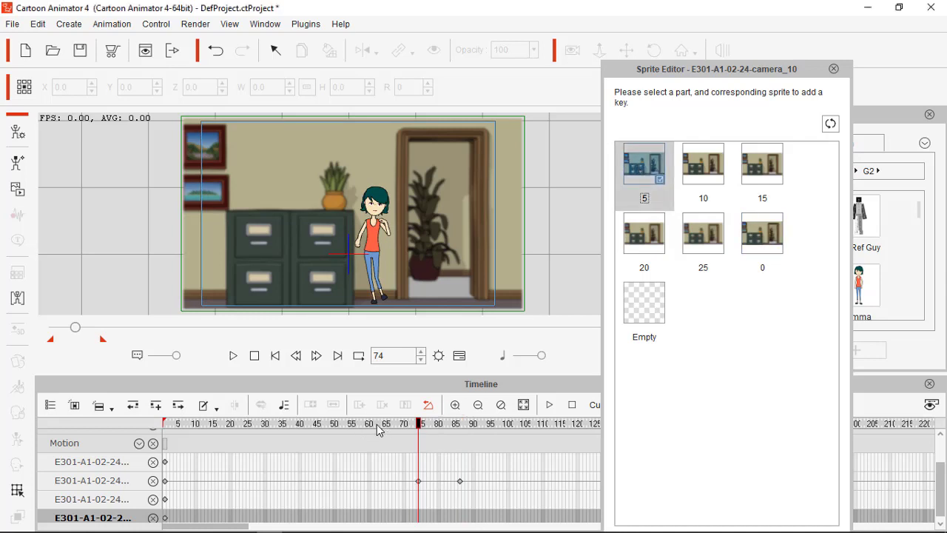
pyautogui.click(688, 172)
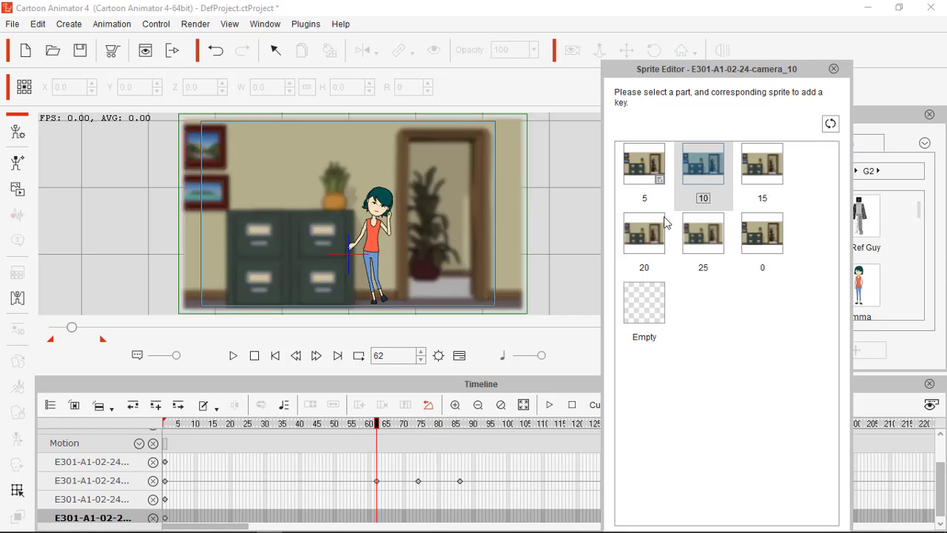
# - Key the background prop's sprite 15 at frame 48 and sprite 20 at frame 30
pyautogui.click(329, 426)
pyautogui.click(762, 172)
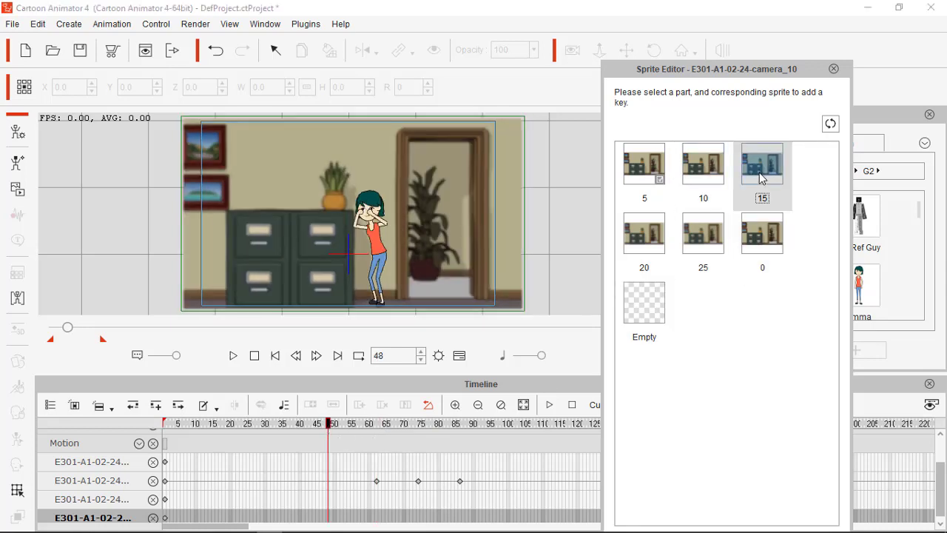
pyautogui.click(265, 424)
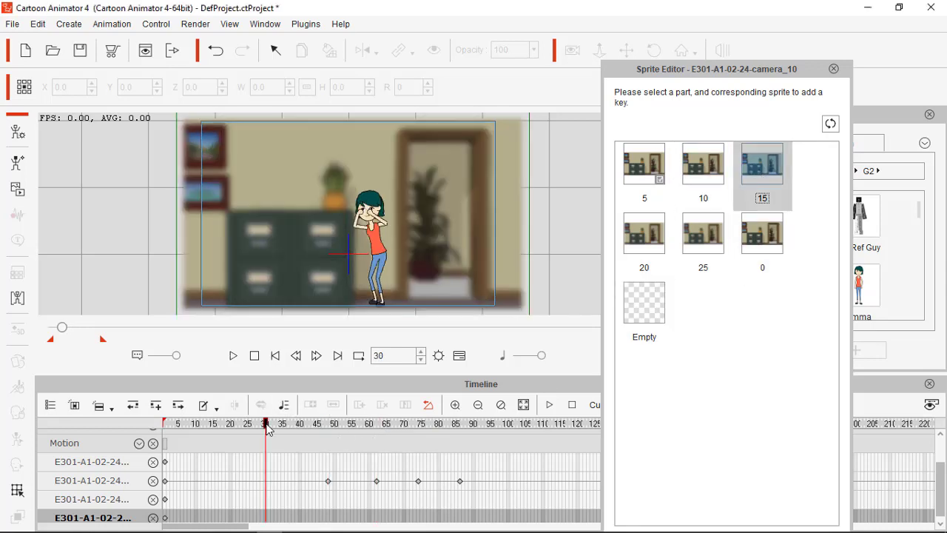
pyautogui.click(655, 241)
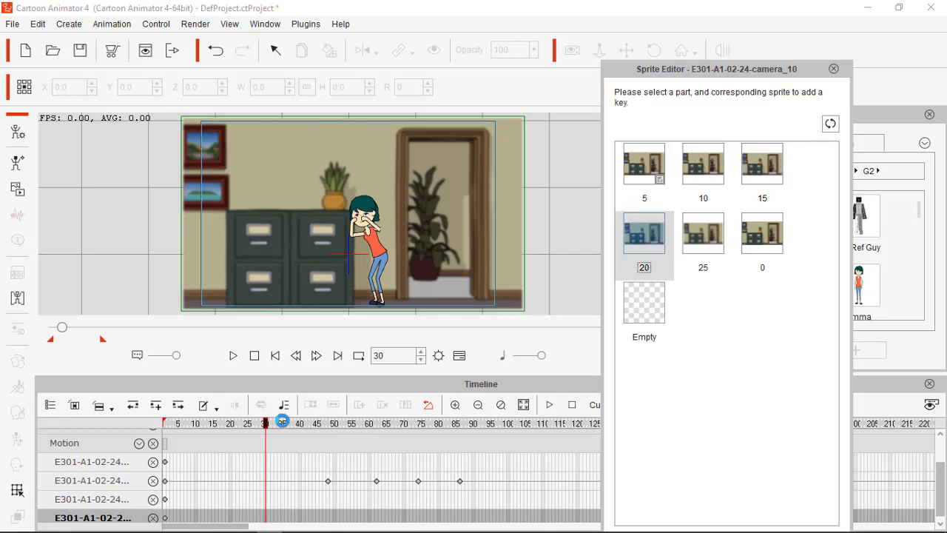
# - Key the background prop's sprite 25 at frame 1 and close the Sprite Editor
pyautogui.click(168, 423)
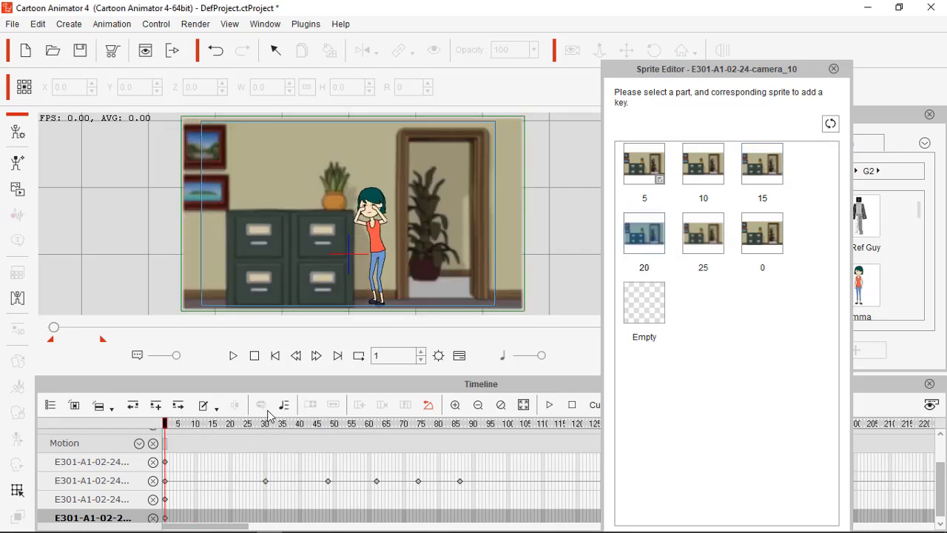
pyautogui.click(699, 235)
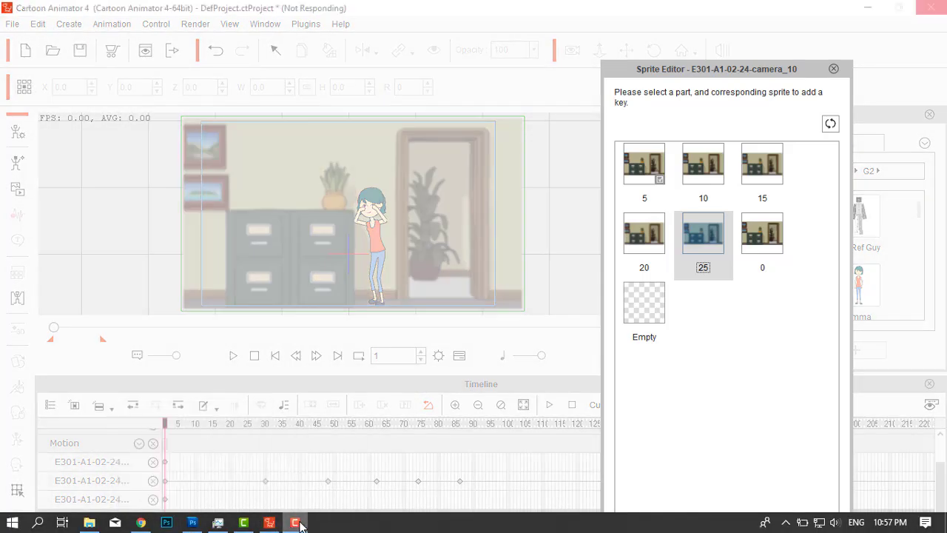
pyautogui.click(295, 522)
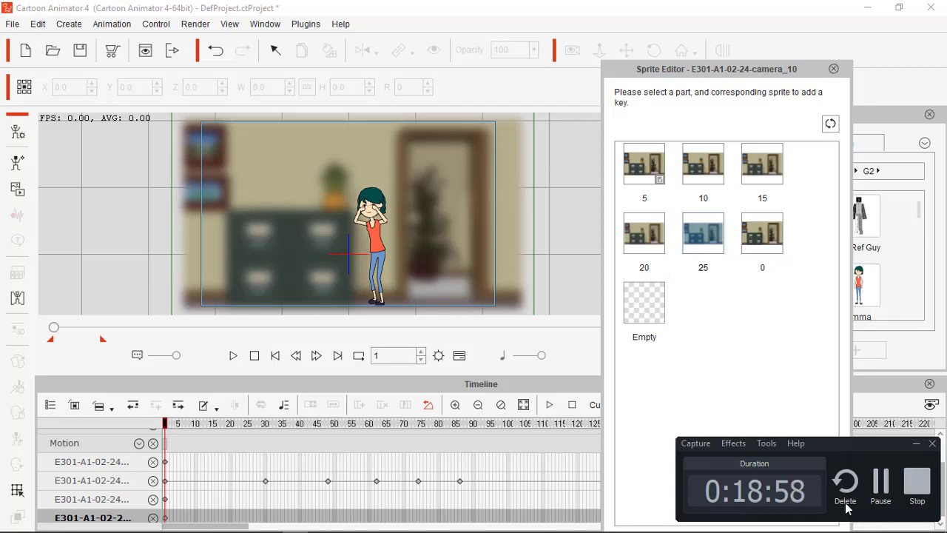
pyautogui.click(916, 443)
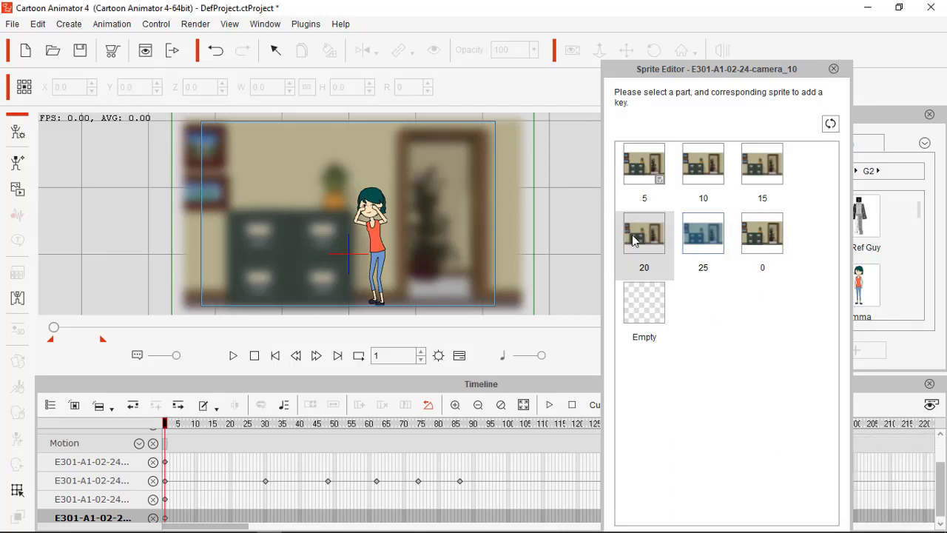
pyautogui.click(835, 69)
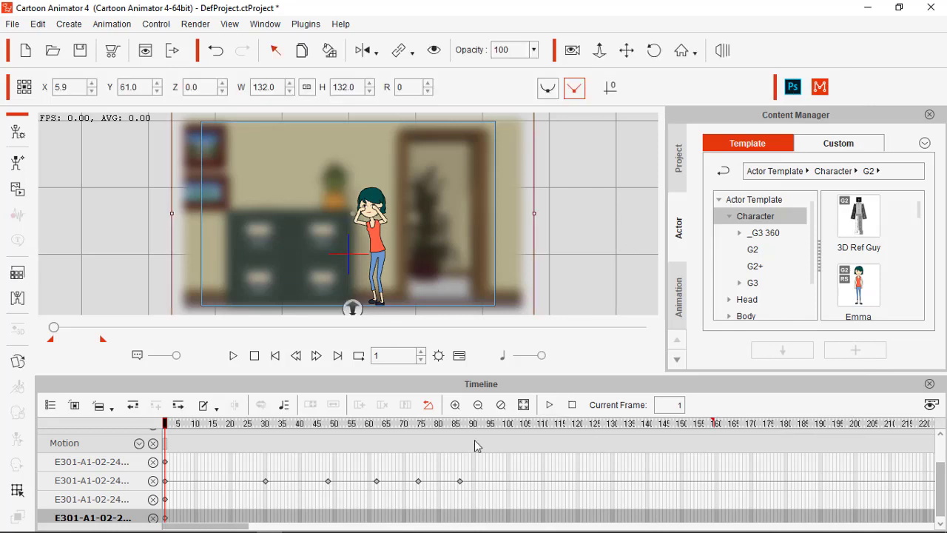
# - Collect the background prop's reversed blur keys up to about frame 90 and add the clip to its action list as "Auto Focus OFF"
pyautogui.scroll(2, 942, 489)
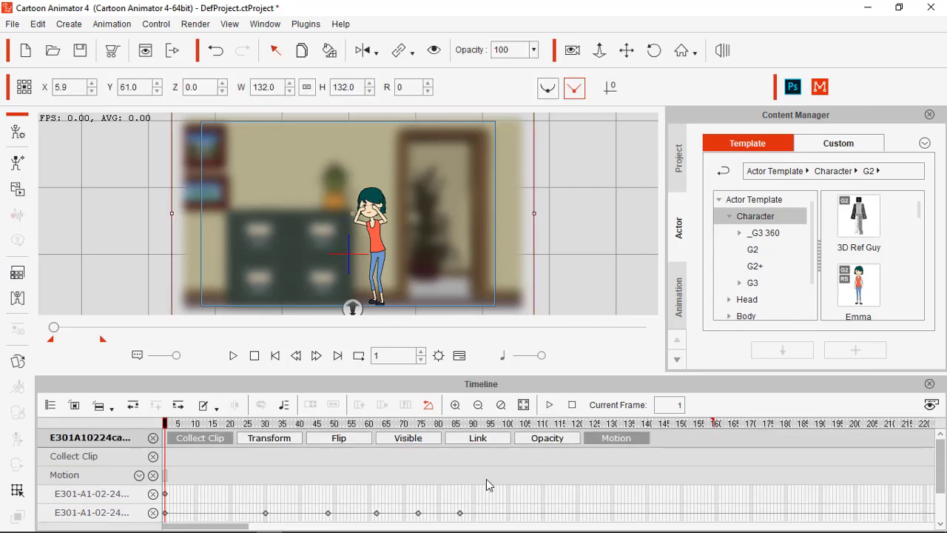
pyautogui.moveTo(472, 459); pyautogui.dragTo(168, 448)
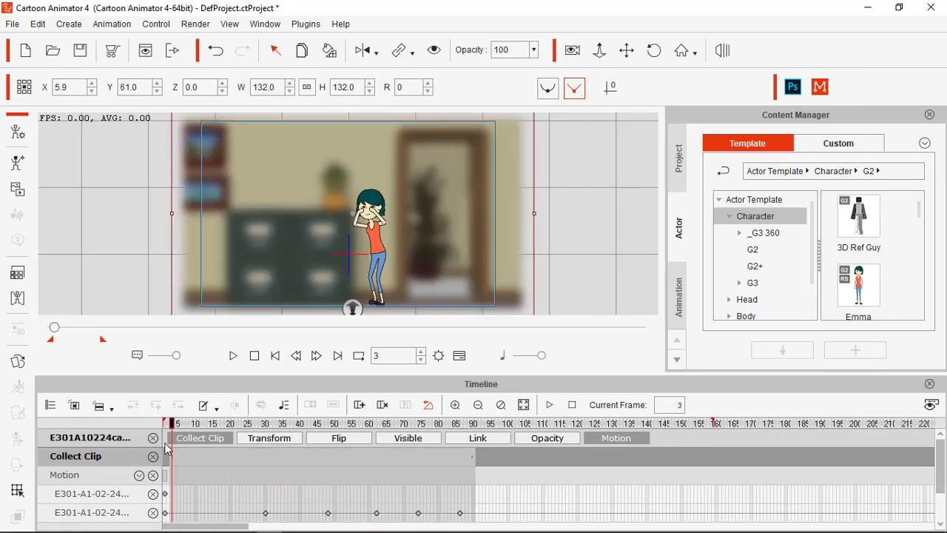
pyautogui.click(269, 466)
pyautogui.rightClick(269, 466)
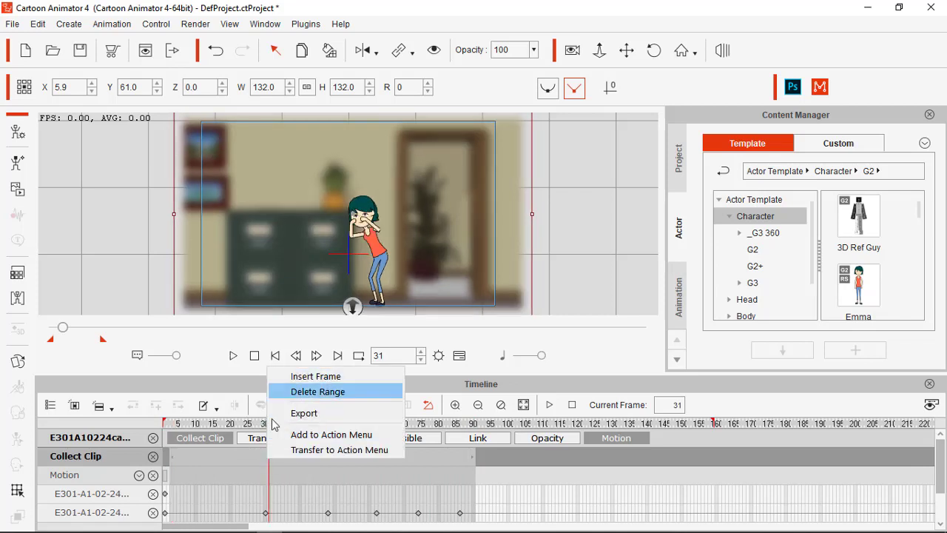
pyautogui.click(315, 434)
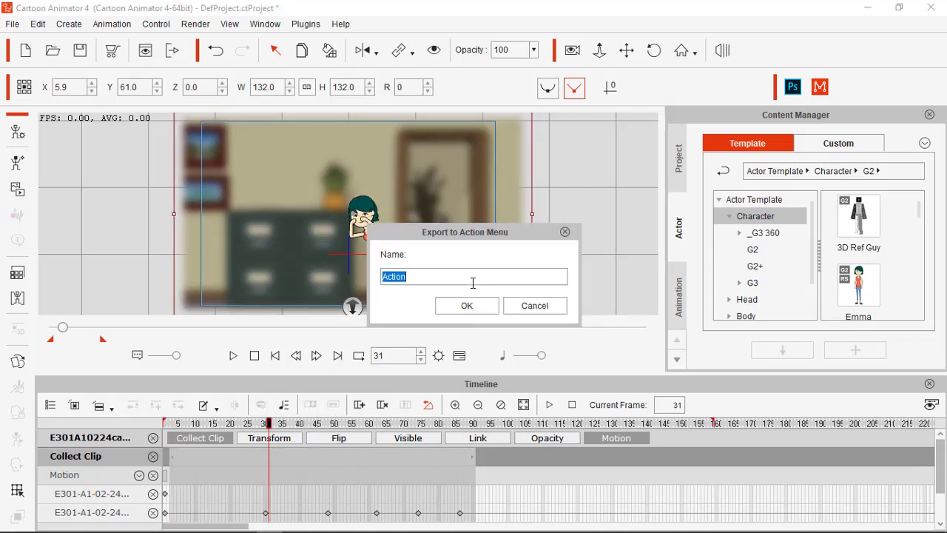
pyautogui.write('Auto Focus OFF')
pyautogui.click(468, 306)
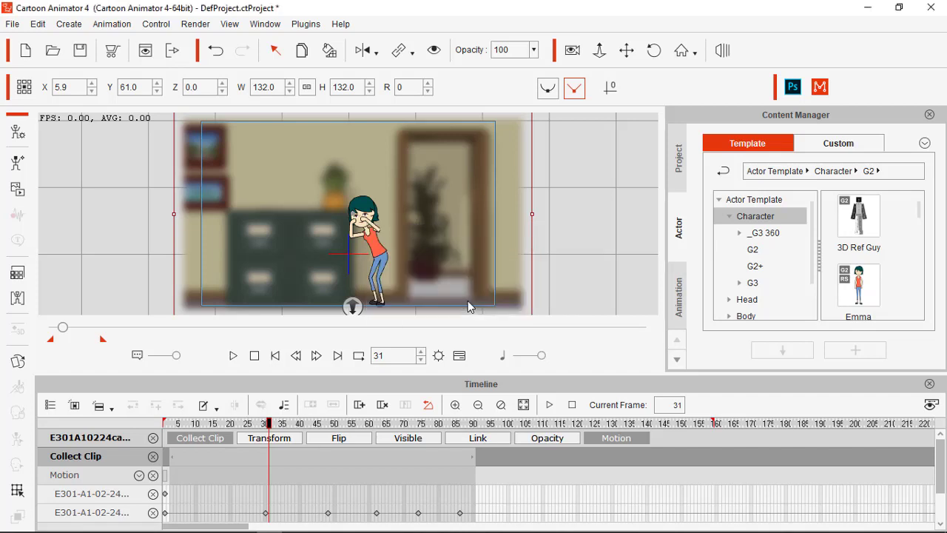
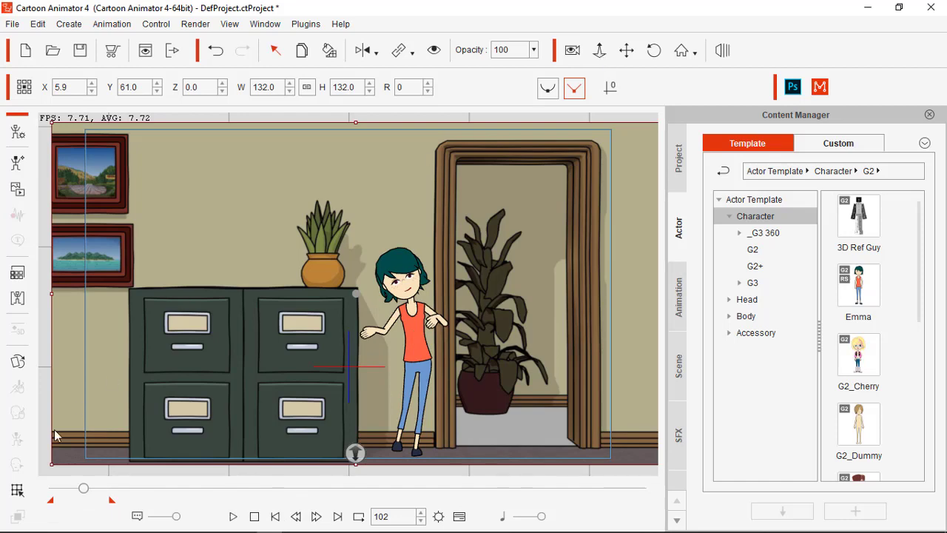
pyautogui.click(600, 50)
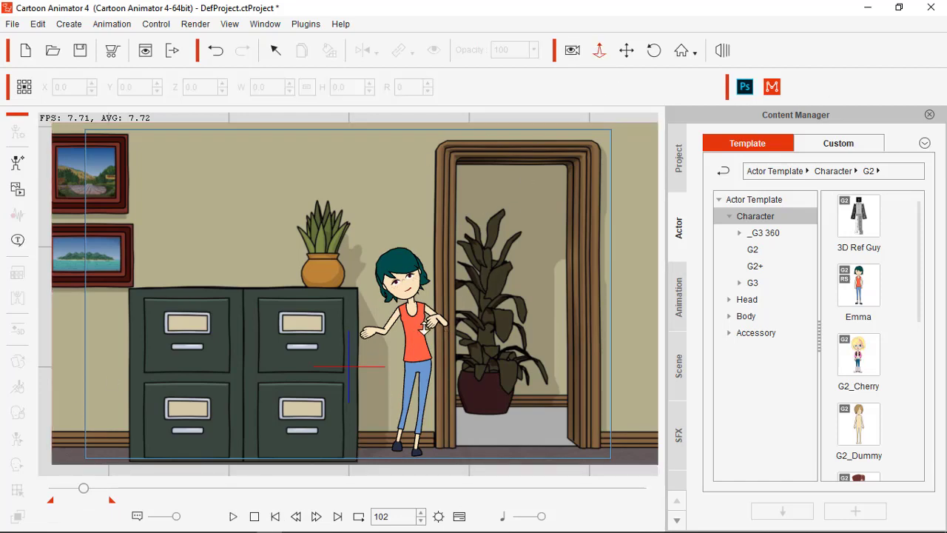
pyautogui.moveTo(426, 328); pyautogui.dragTo(566, 192)
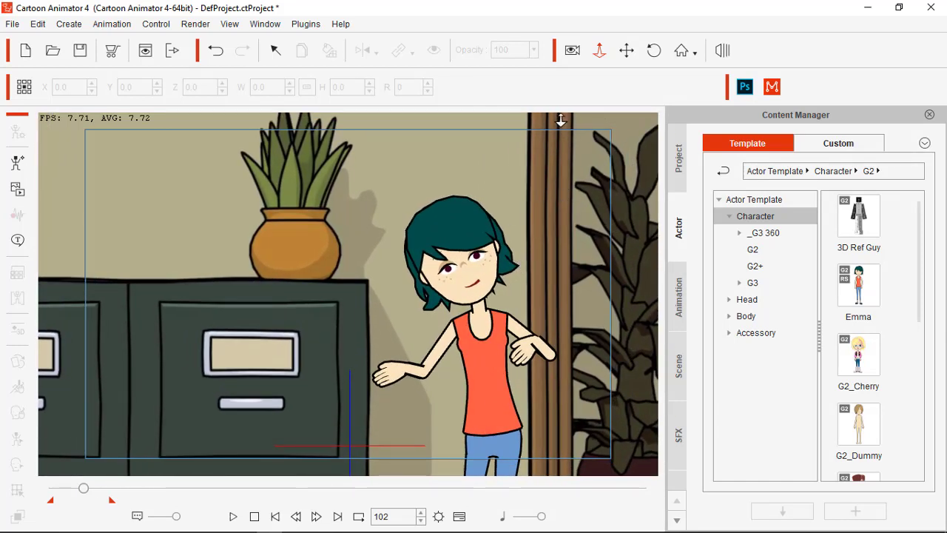
pyautogui.click(256, 518)
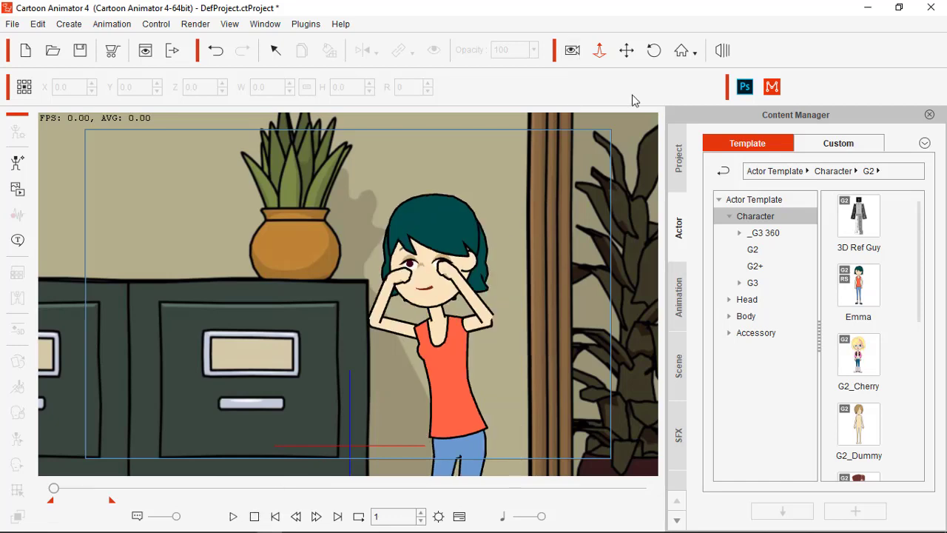
pyautogui.moveTo(523, 197); pyautogui.dragTo(526, 286)
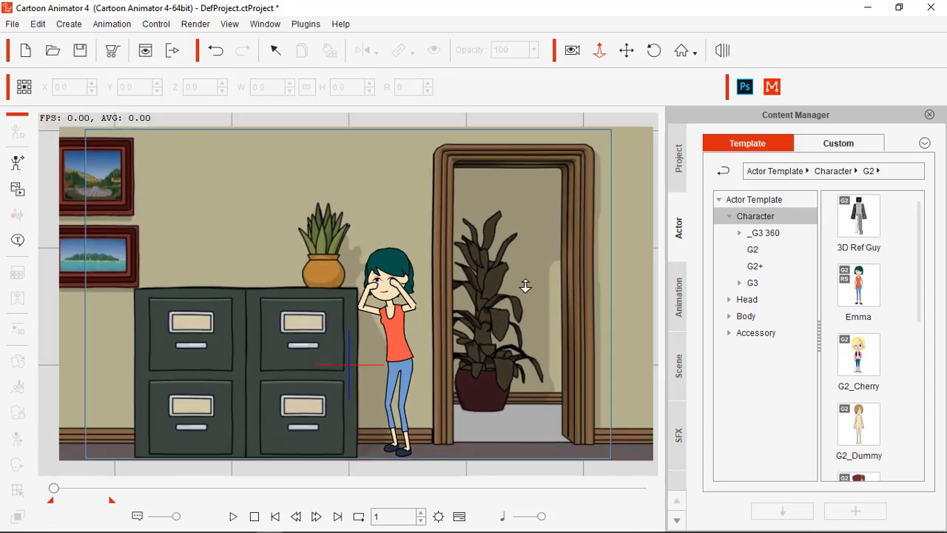
pyautogui.click(572, 52)
pyautogui.press('Escape')
pyautogui.click(89, 488)
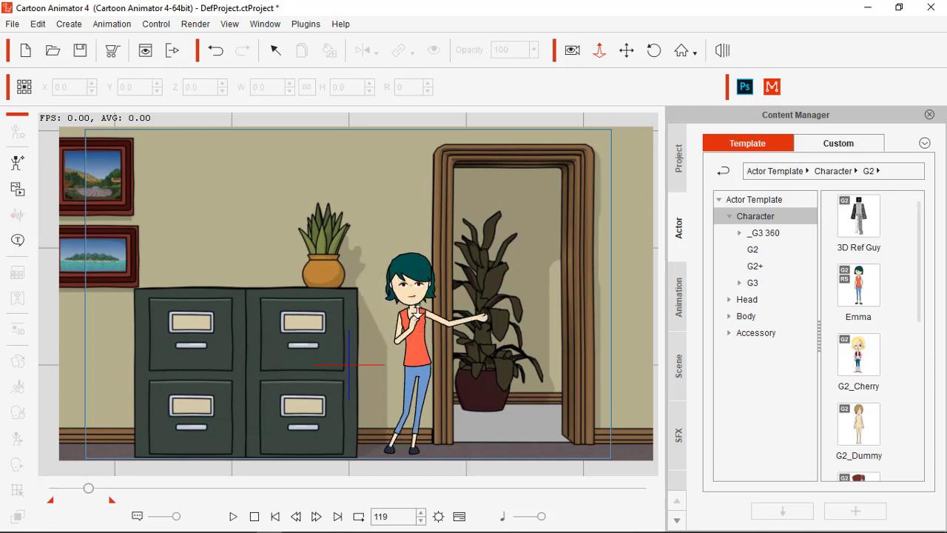
# - Apply the Auto focus ON action to the background prop at frame 1 and play the scene up to frame 91
pyautogui.click(254, 516)
pyautogui.click(514, 232)
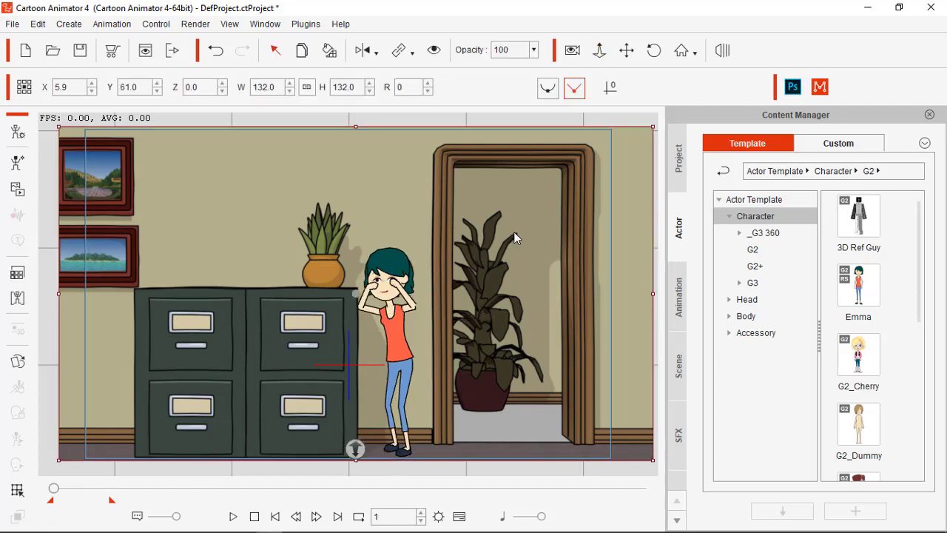
pyautogui.rightClick(514, 233)
pyautogui.moveTo(551, 243)
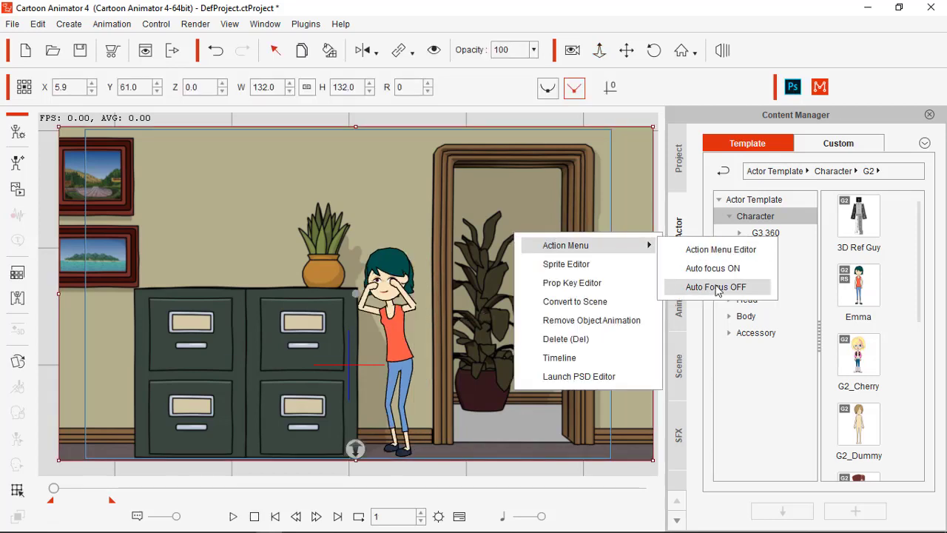
pyautogui.rightClick(295, 216)
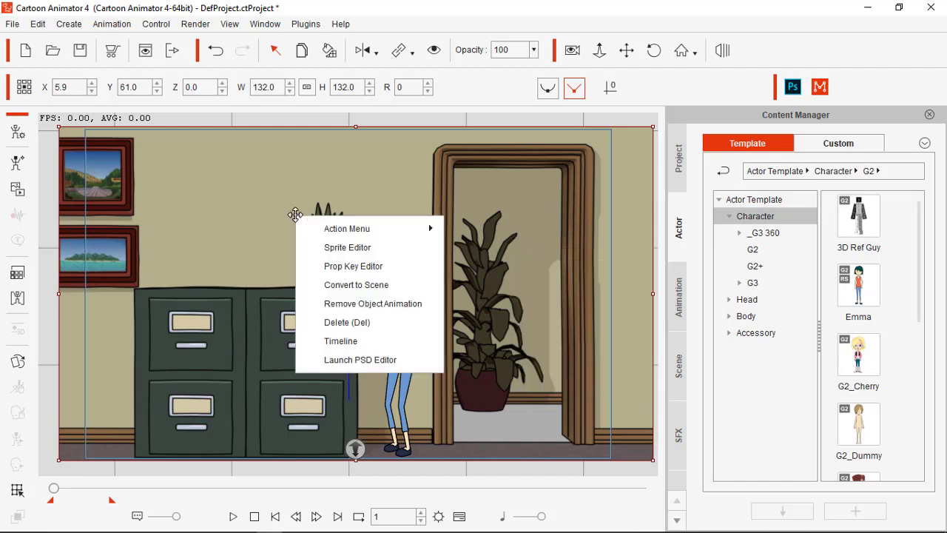
pyautogui.moveTo(370, 229)
pyautogui.click(497, 252)
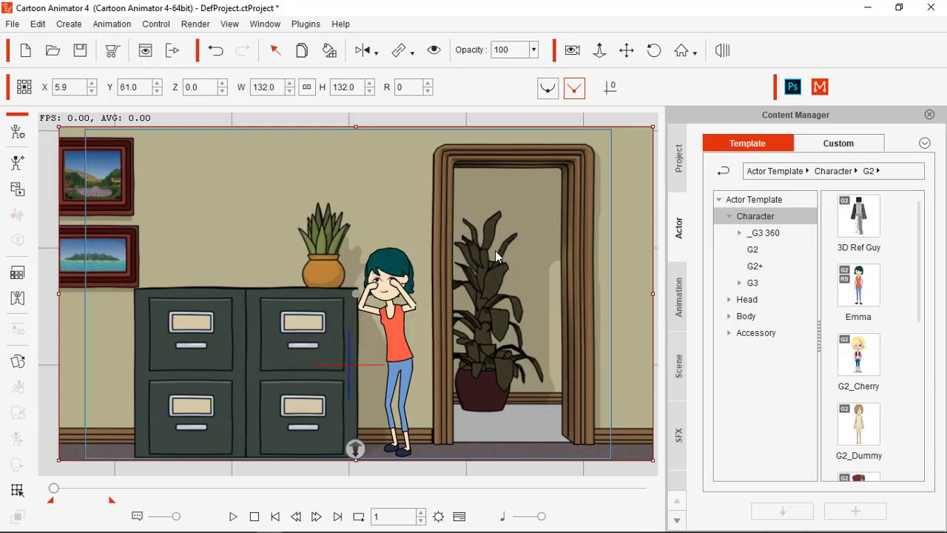
pyautogui.press('space')
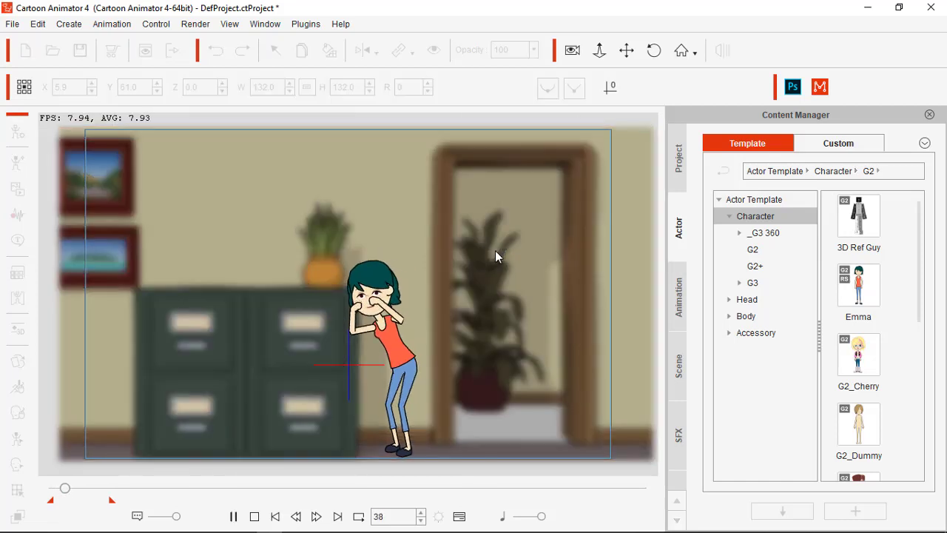
pyautogui.press('space')
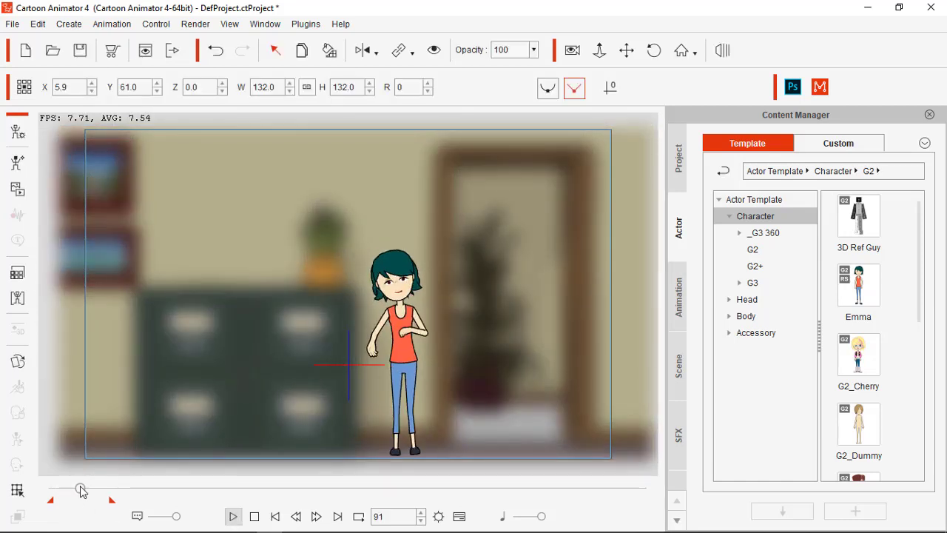
# - Examine Emma's face in close-up against the blurred background at frame 91
pyautogui.click(600, 50)
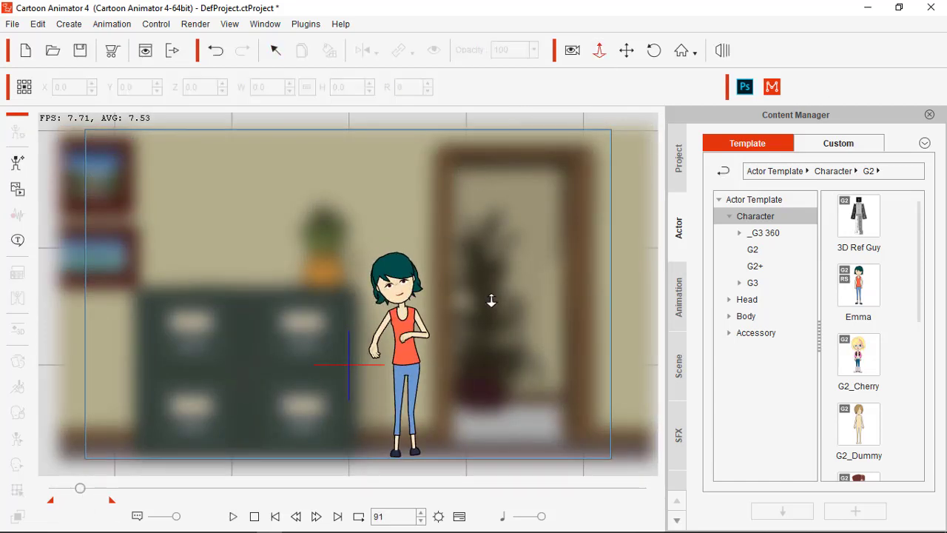
pyautogui.moveTo(440, 363); pyautogui.dragTo(504, 314)
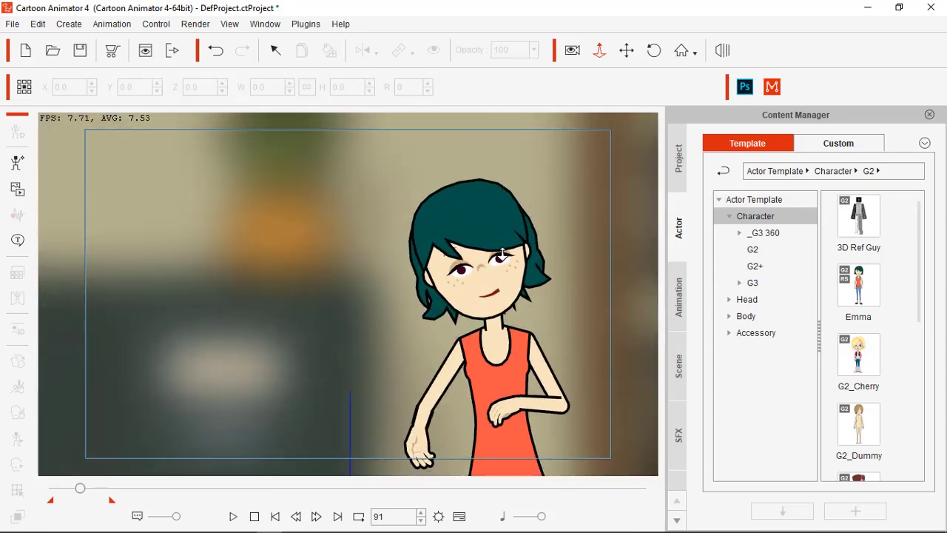
pyautogui.moveTo(503, 253); pyautogui.dragTo(505, 261)
pyautogui.click(627, 50)
pyautogui.moveTo(499, 214); pyautogui.dragTo(392, 198)
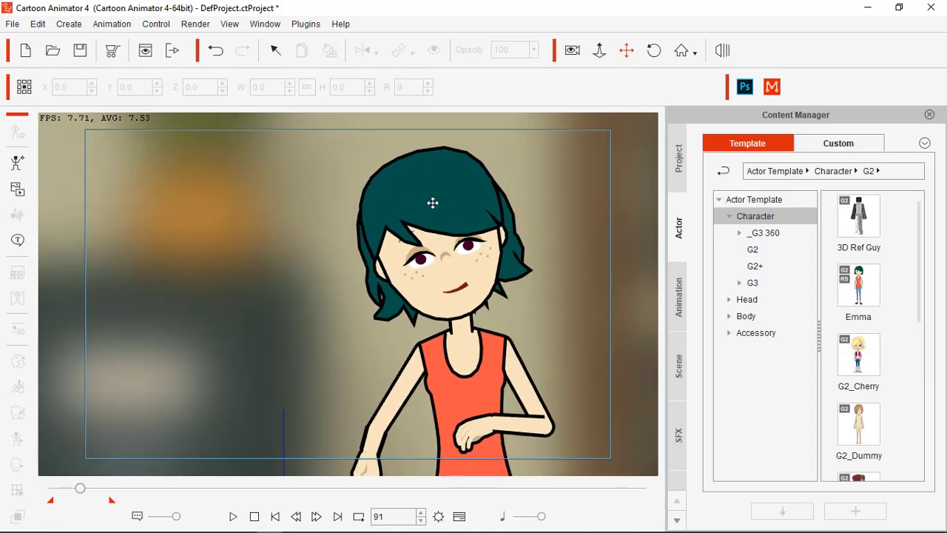
pyautogui.click(600, 51)
pyautogui.moveTo(518, 210); pyautogui.dragTo(488, 202)
pyautogui.click(600, 51)
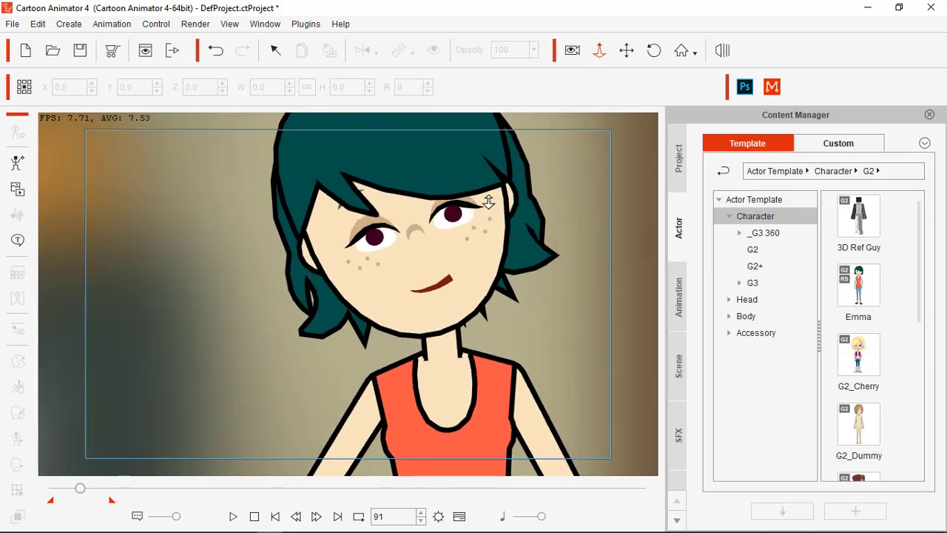
pyautogui.click(627, 50)
pyautogui.moveTo(336, 271); pyautogui.dragTo(484, 257)
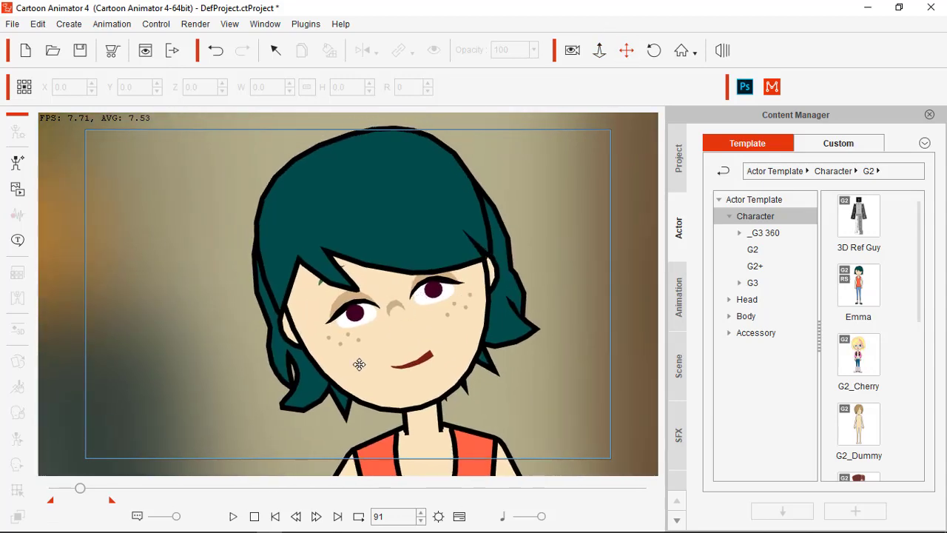
pyautogui.click(600, 51)
pyautogui.moveTo(546, 167); pyautogui.dragTo(398, 374)
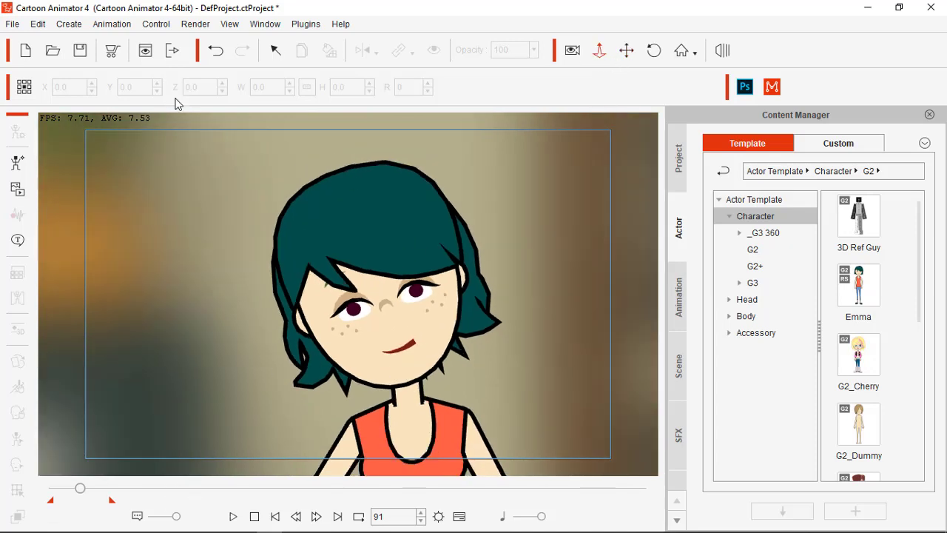
# - Apply the Auto Focus OFF action to the background prop at frame 91 and play the scene up to frame 206
pyautogui.click(221, 198)
pyautogui.rightClick(221, 200)
pyautogui.moveTo(348, 212)
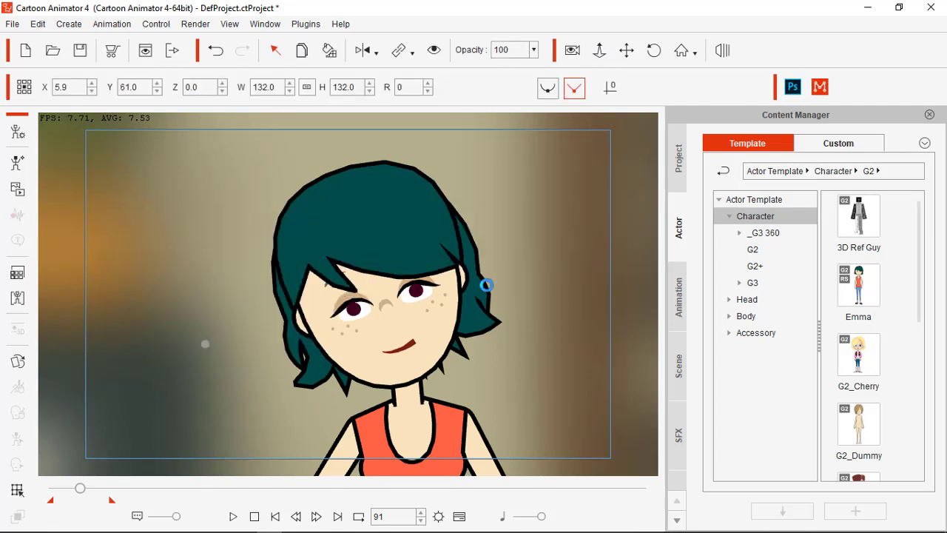
pyautogui.press('space')
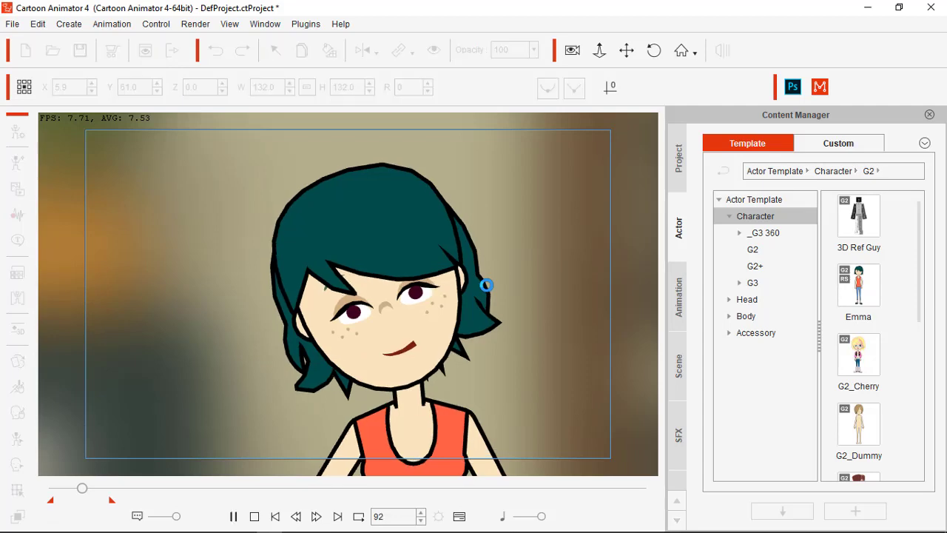
pyautogui.press('space')
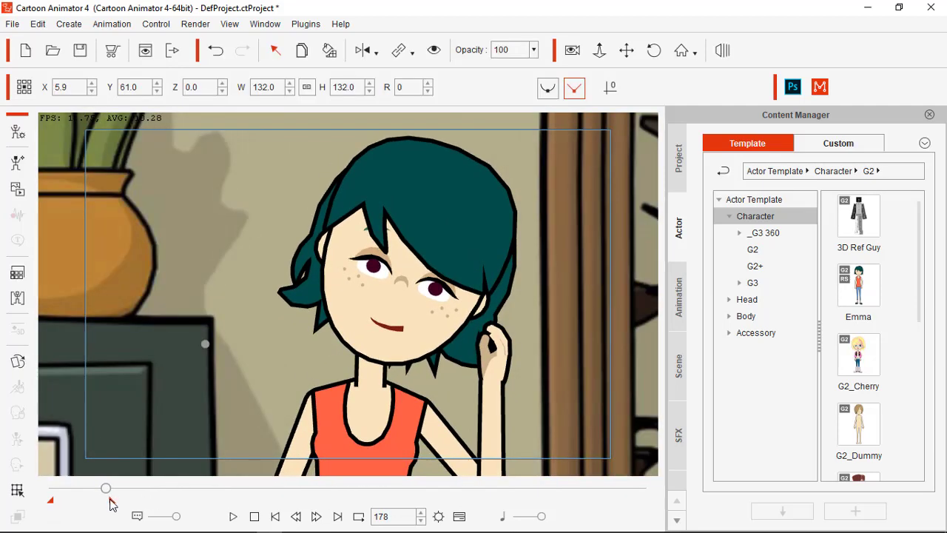
pyautogui.click(234, 518)
pyautogui.press('space')
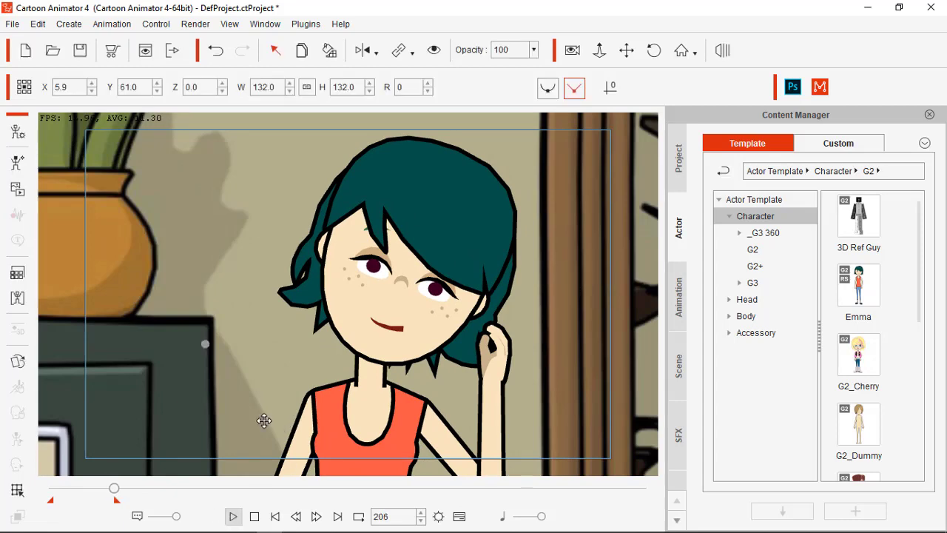
# - Zoom back out from Emma and replay the focus animation from frame 1
pyautogui.click(600, 52)
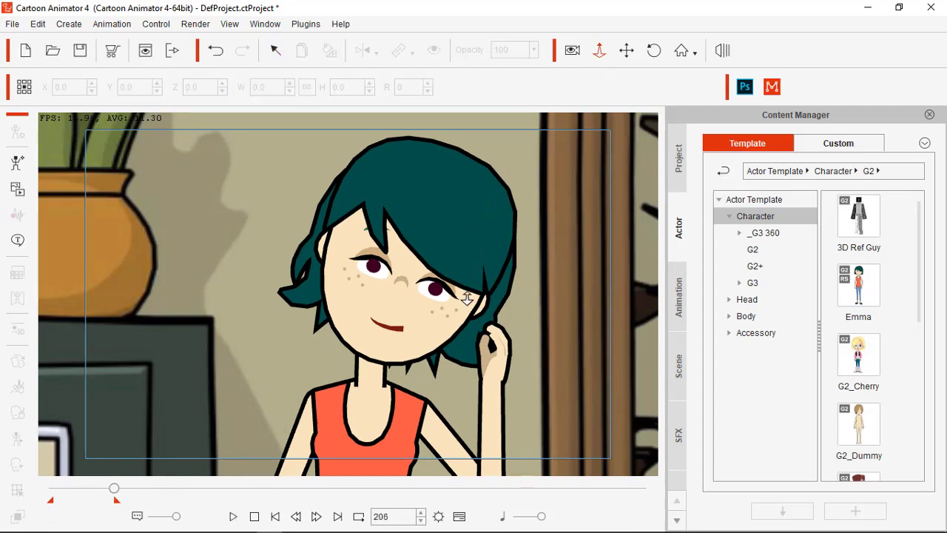
pyautogui.moveTo(488, 208); pyautogui.dragTo(423, 392)
pyautogui.click(627, 49)
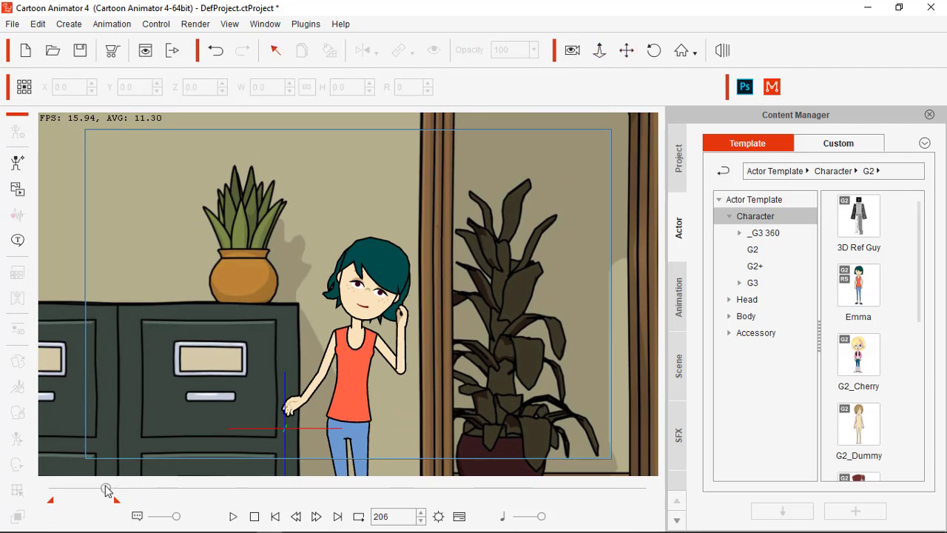
pyautogui.click(54, 490)
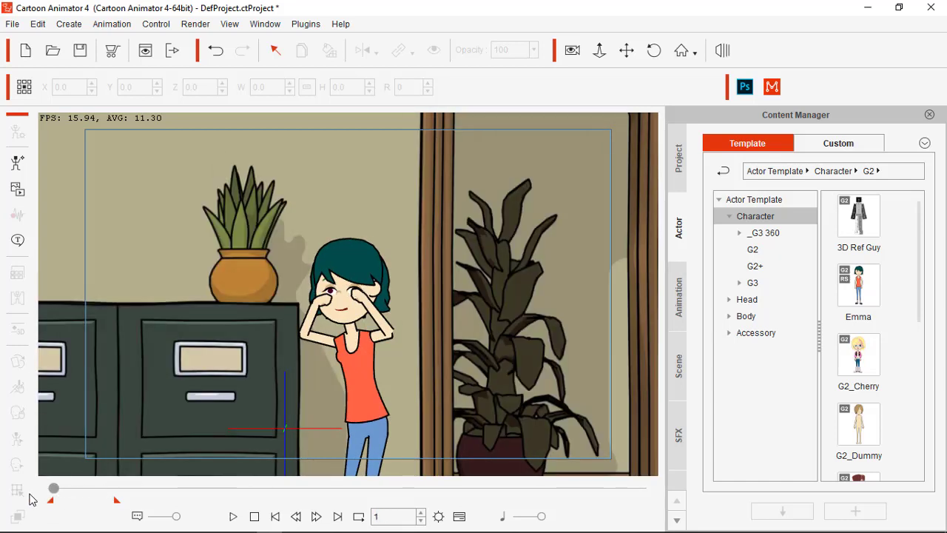
pyautogui.click(231, 517)
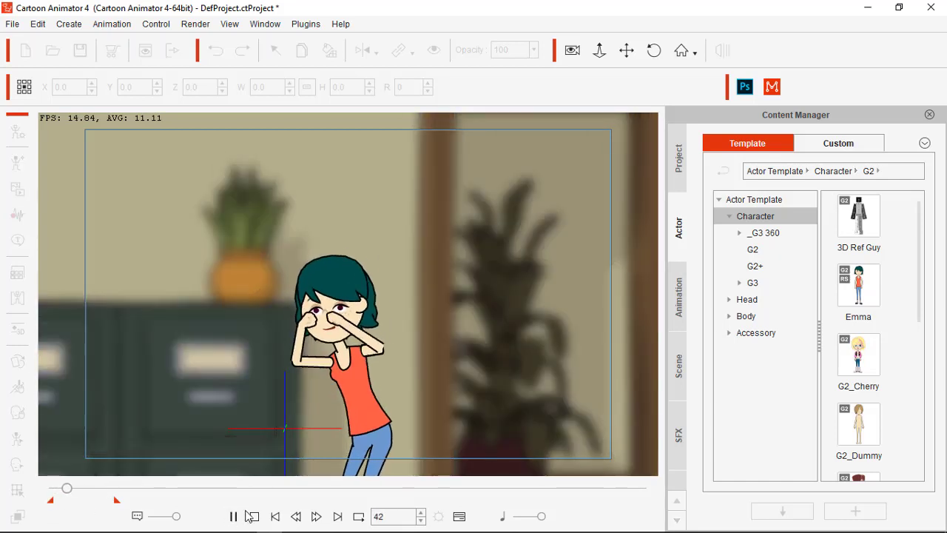
# - Turn on camera recording and key the camera at frame 1 to about X -3.2, Y 57.9
pyautogui.click(570, 56)
pyautogui.click(570, 53)
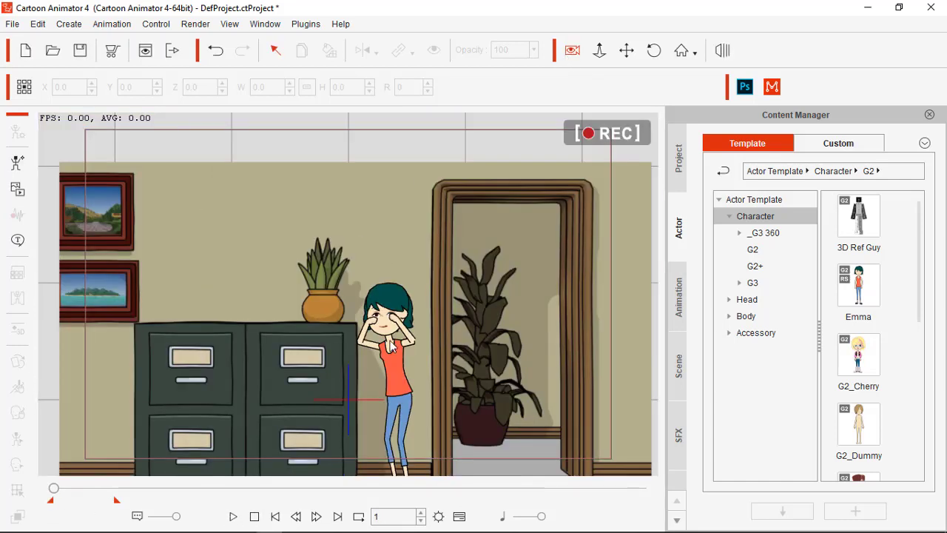
pyautogui.click(627, 51)
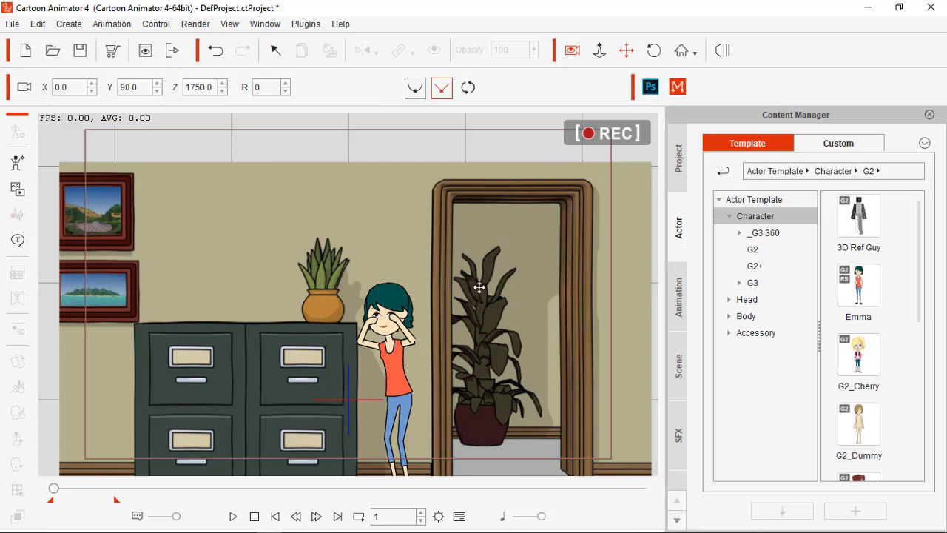
pyautogui.moveTo(477, 304); pyautogui.dragTo(491, 255)
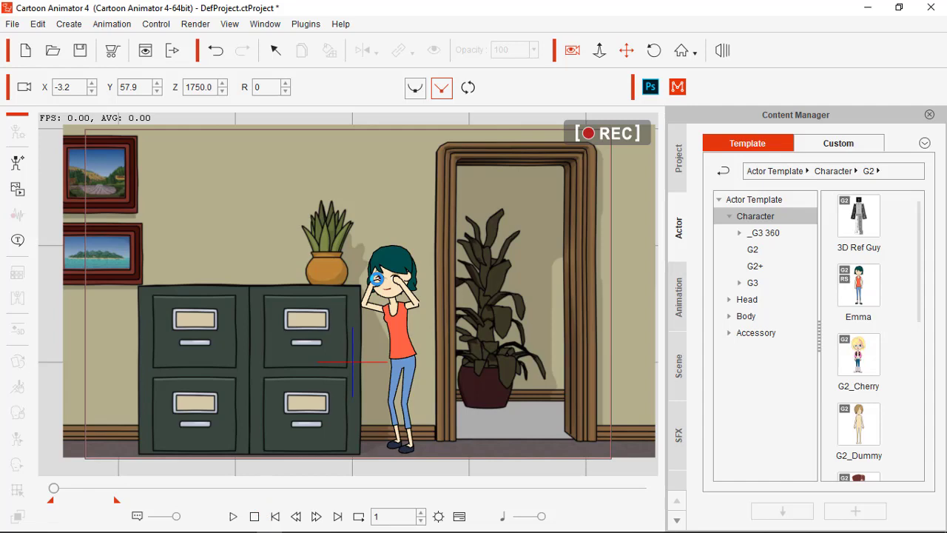
# - At frame 136, key a closer camera framing on Emma at about X 50.2, Y 34.6, Z 816.1
pyautogui.click(231, 518)
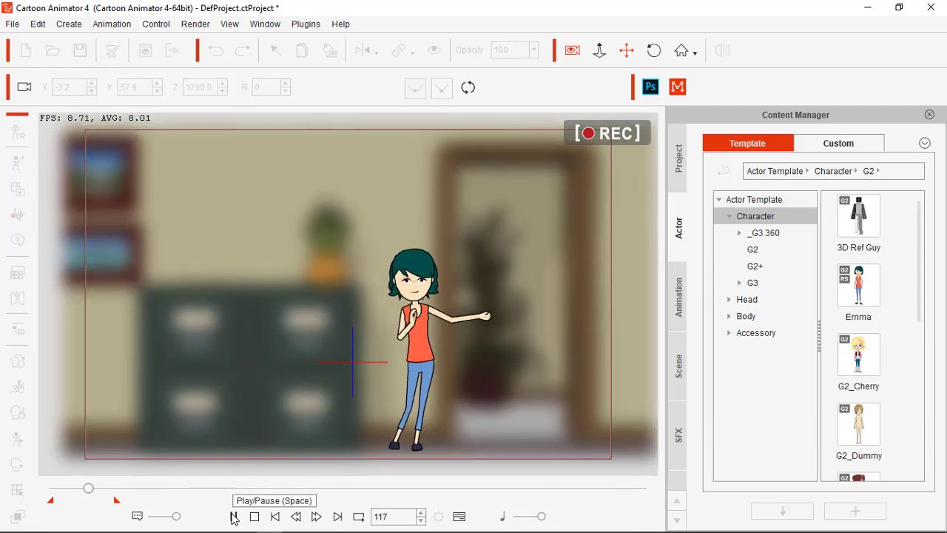
pyautogui.press('space')
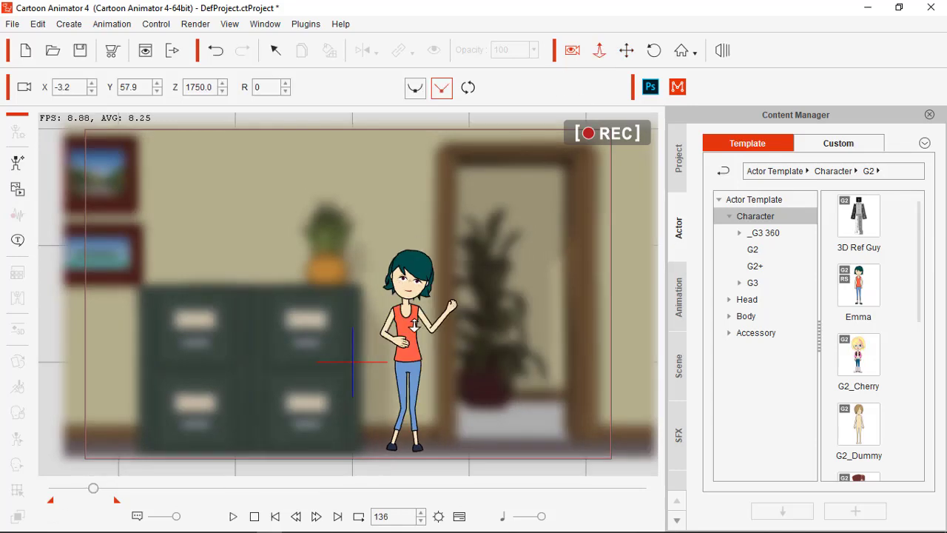
pyautogui.press('Escape')
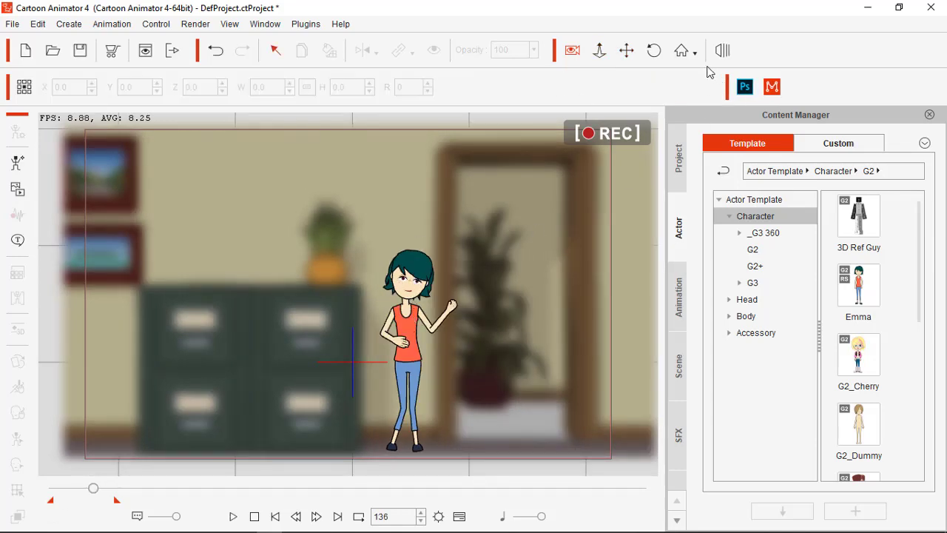
pyautogui.press('Tab')
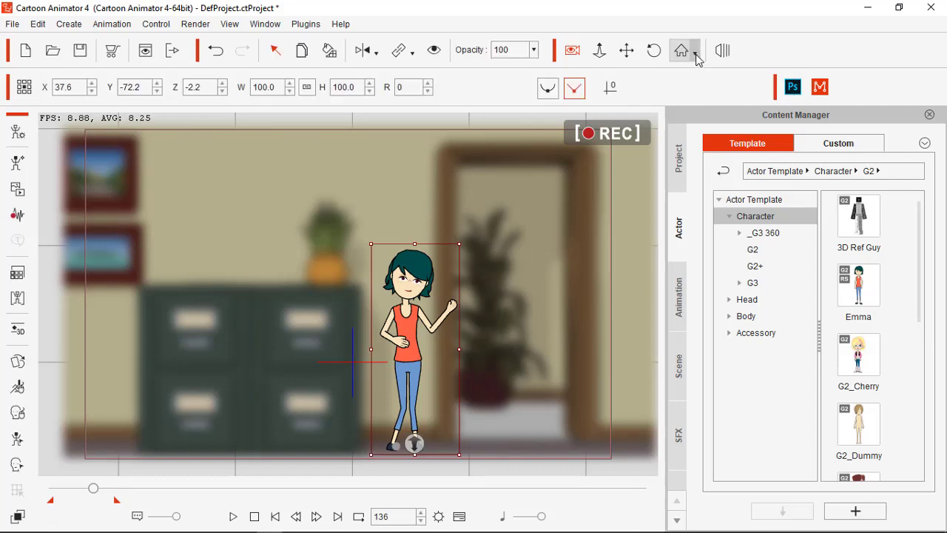
pyautogui.click(696, 52)
pyautogui.click(702, 97)
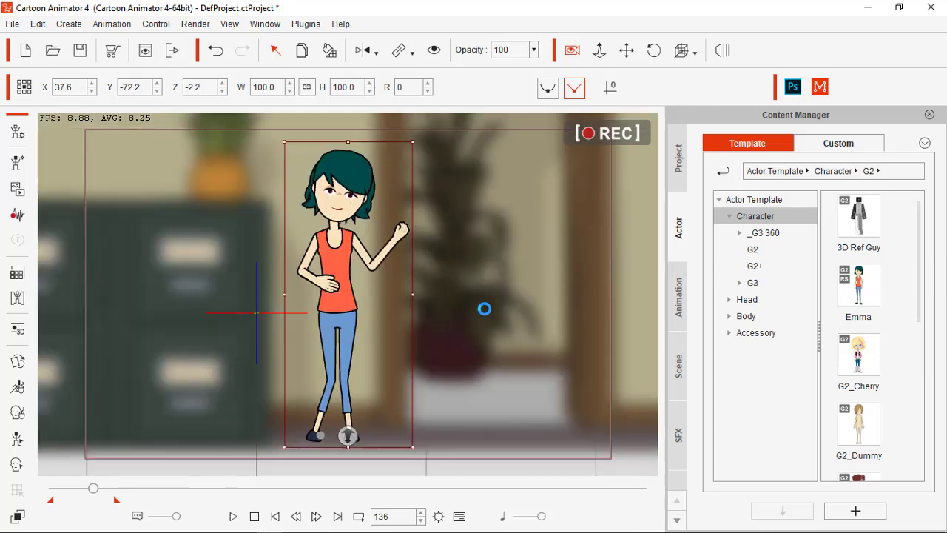
pyautogui.click(601, 48)
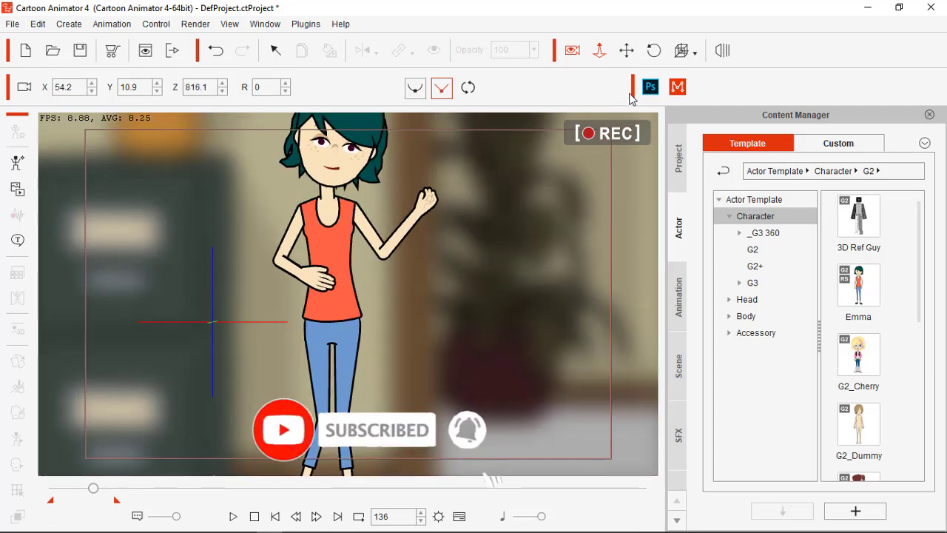
pyautogui.click(627, 51)
pyautogui.moveTo(476, 184); pyautogui.dragTo(487, 250)
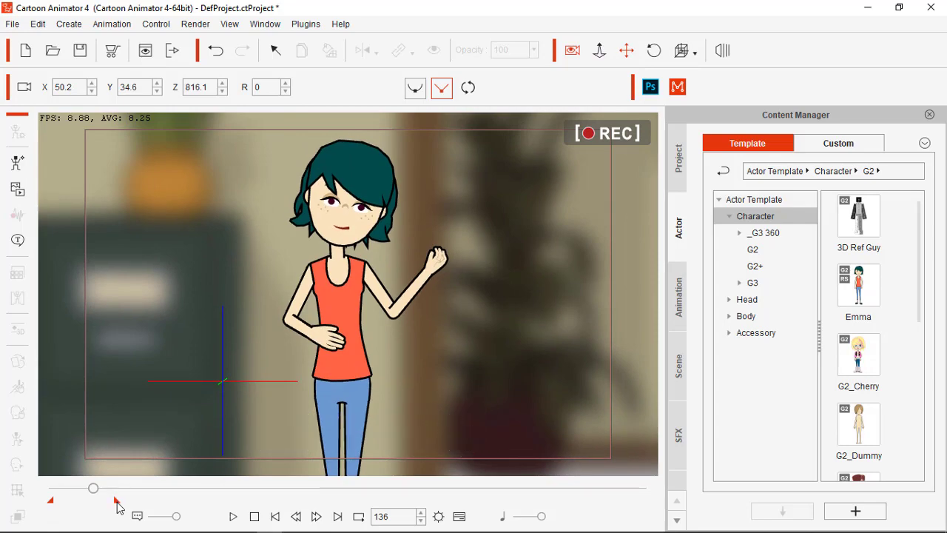
# - Play back the camera animation with the background blur to check the timing
pyautogui.click(233, 517)
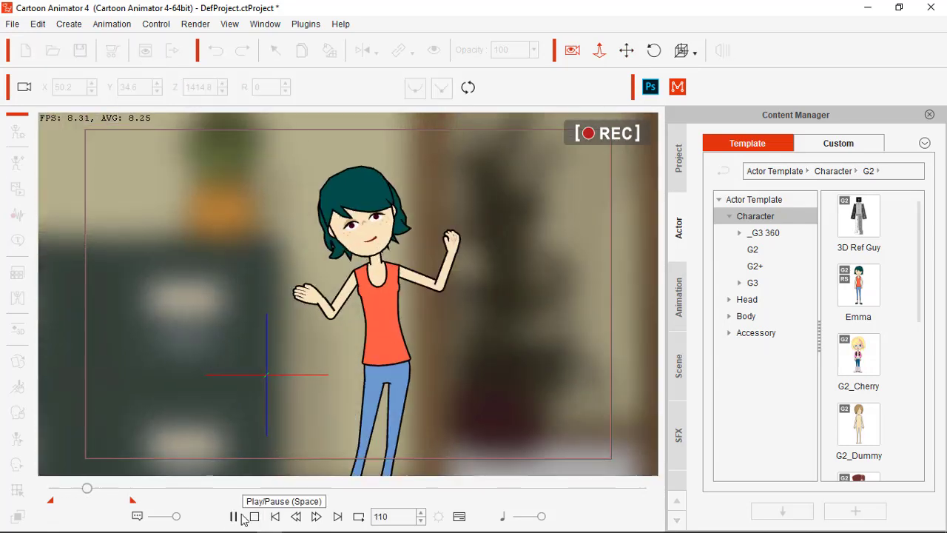
pyautogui.click(255, 517)
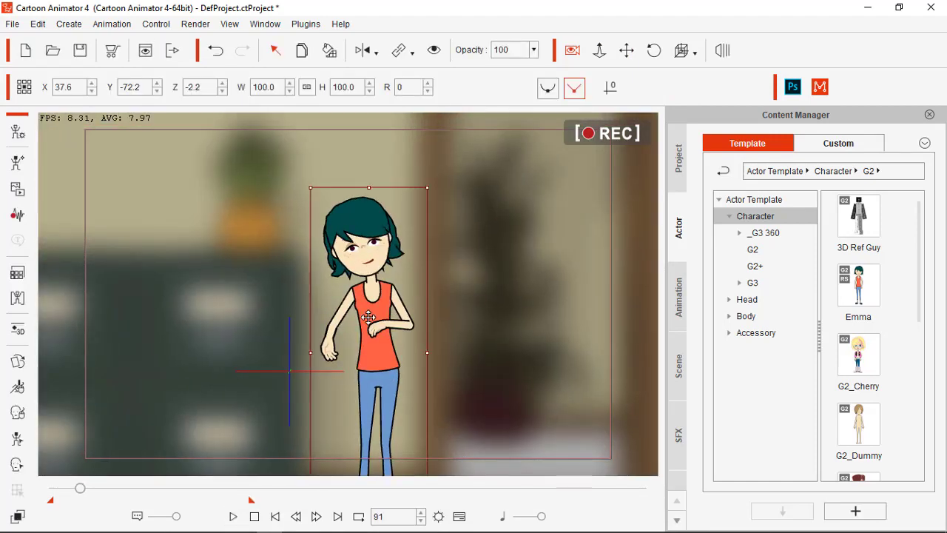
pyautogui.press('space')
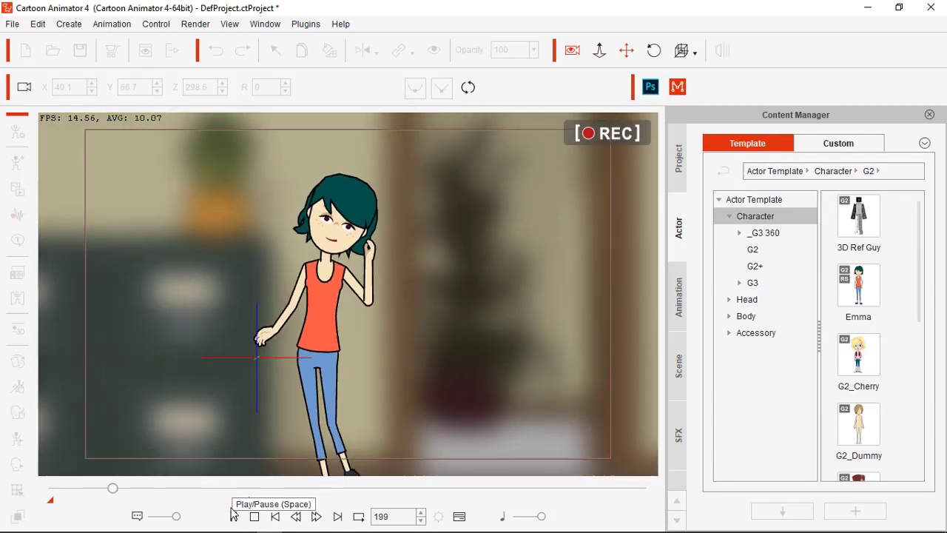
pyautogui.click(233, 517)
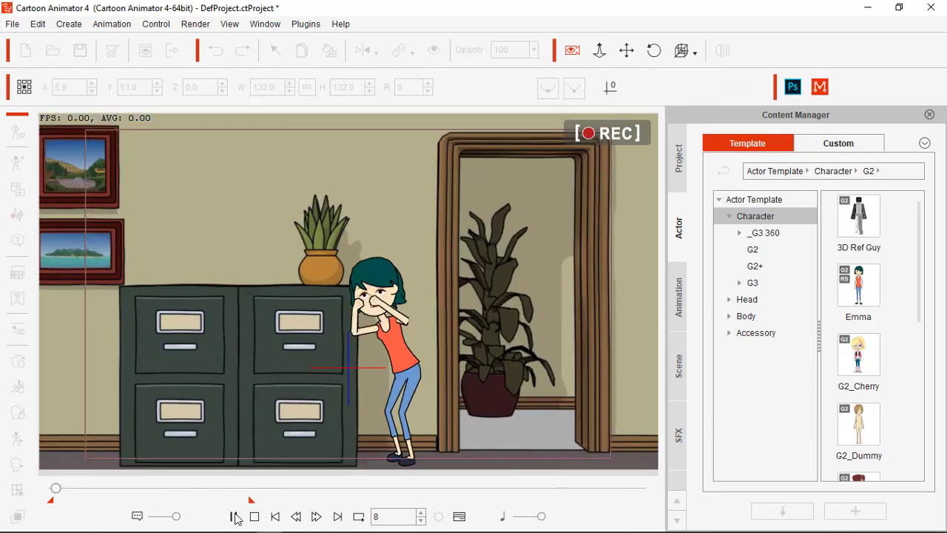
pyautogui.click(233, 517)
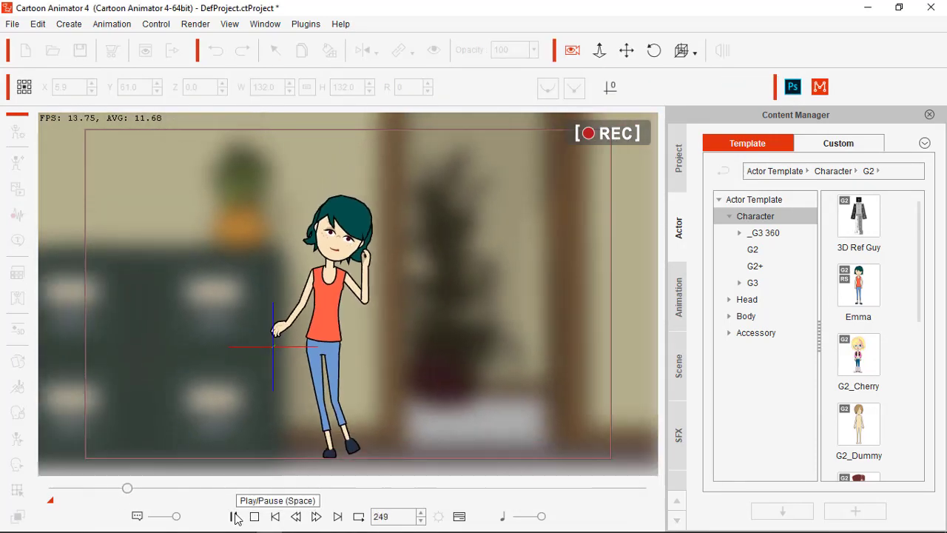
# - Key the background prop's sprite 0 at frame 272 and play back the result
pyautogui.click(233, 517)
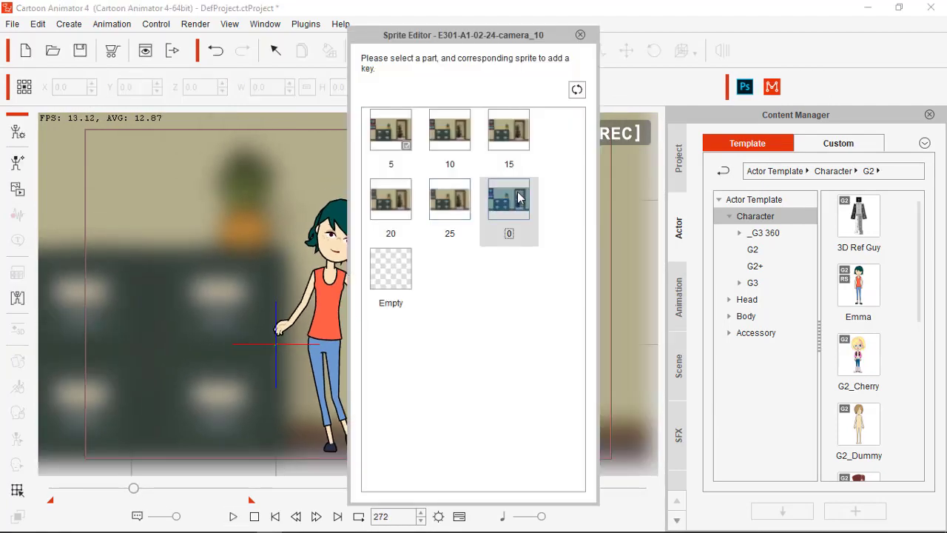
pyautogui.rightClick(365, 233)
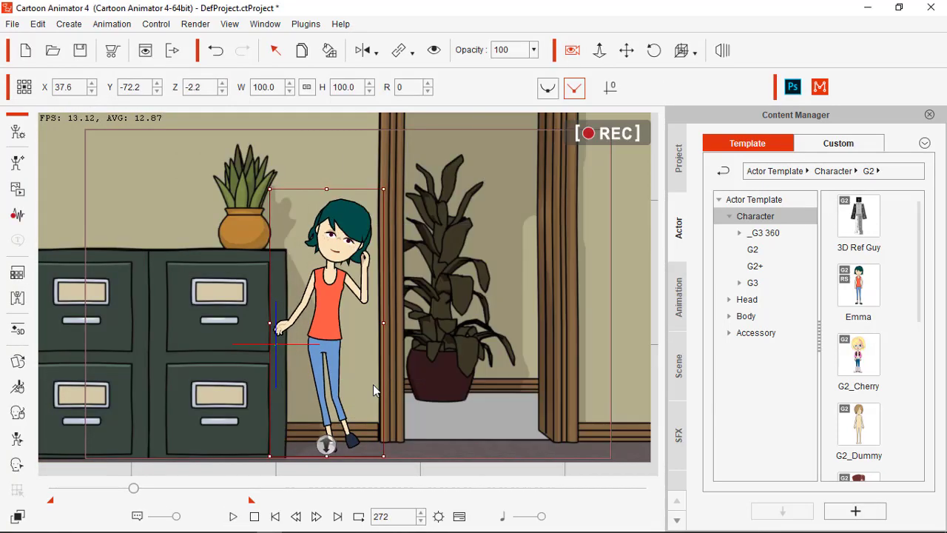
pyautogui.click(233, 518)
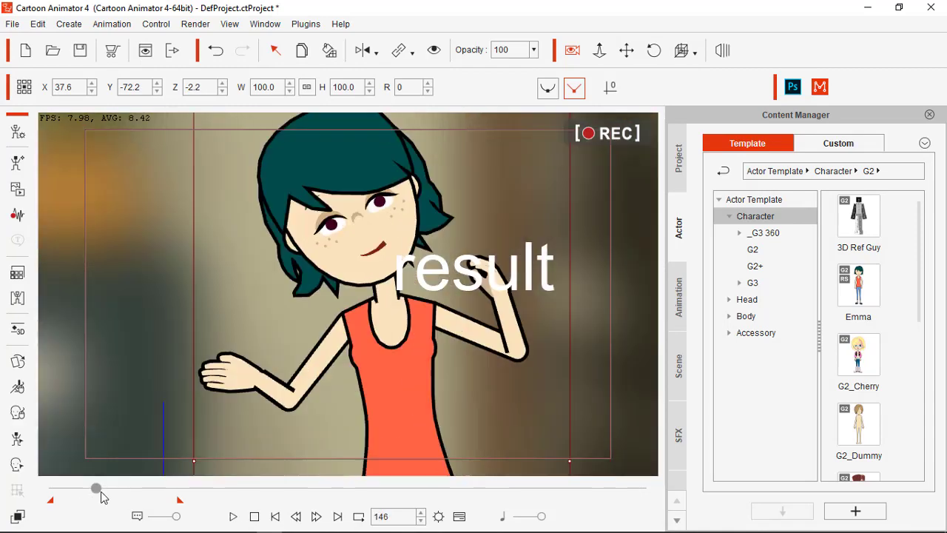
pyautogui.press('space')
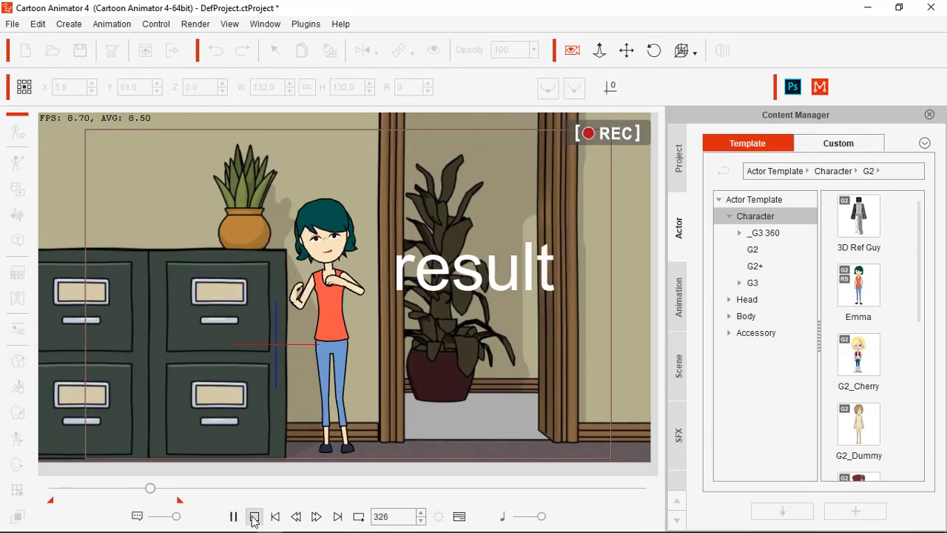